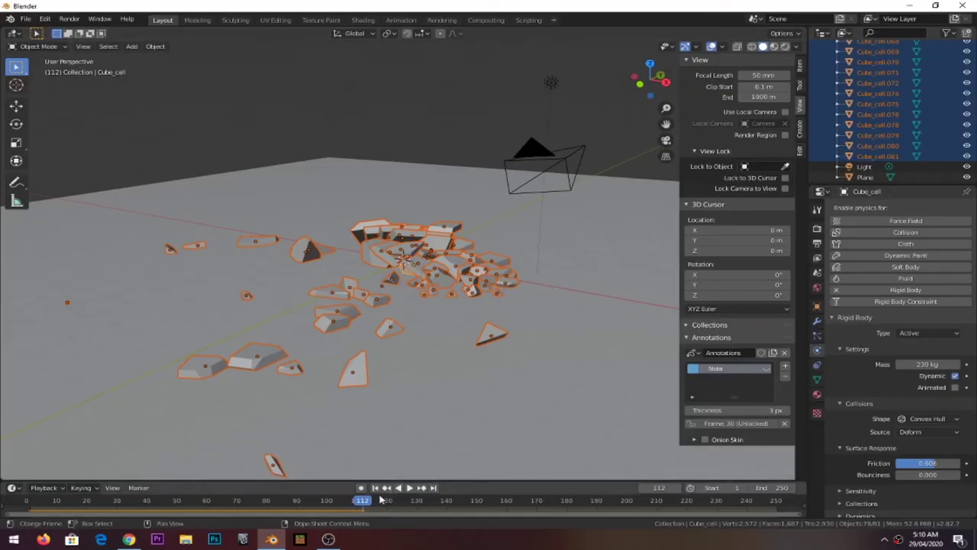
Step: Rewind to frame 1 and play the shattering simulation, viewing the debris from a low angle
left_click(374, 488)
left_click(409, 488)
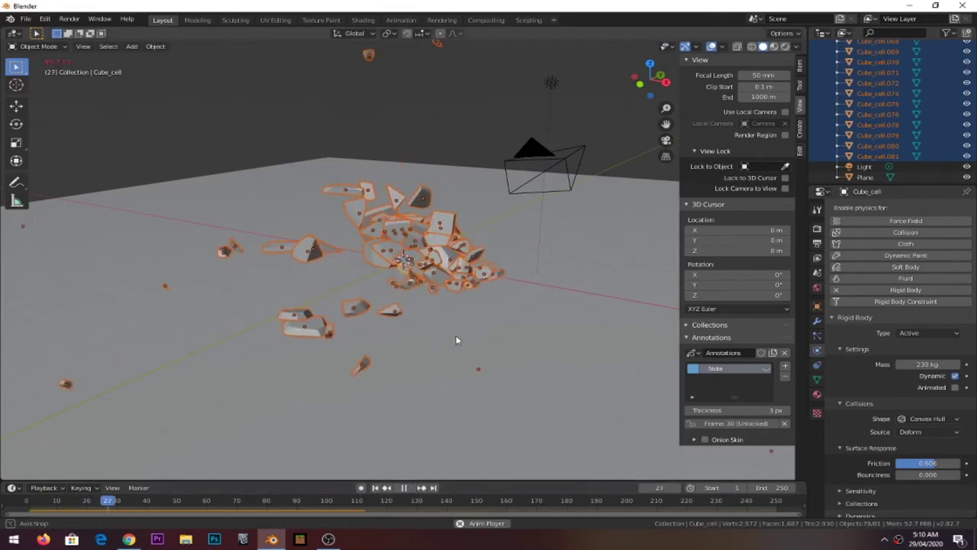
mouse_move(520, 328)
middle_mouse_down()
mouse_move(528, 301)
mouse_move(481, 291)
mouse_move(421, 355)
mouse_move(391, 322)
mouse_move(359, 331)
mouse_move(382, 327)
mouse_move(405, 374)
middle_mouse_up()
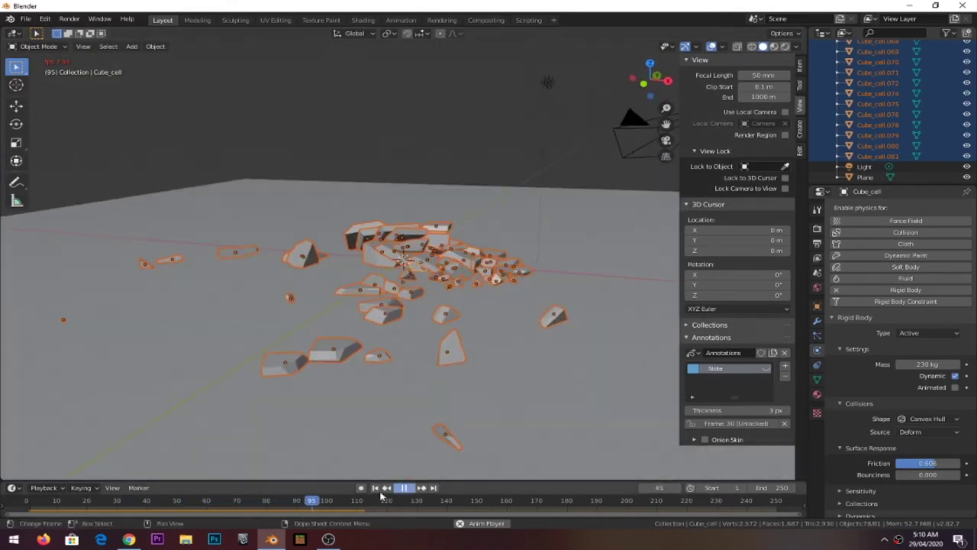
Step: Replay the simulation from frame 1, stop it at frame 134, and open the File menu
left_click(404, 487)
left_click(374, 487)
left_click(409, 487)
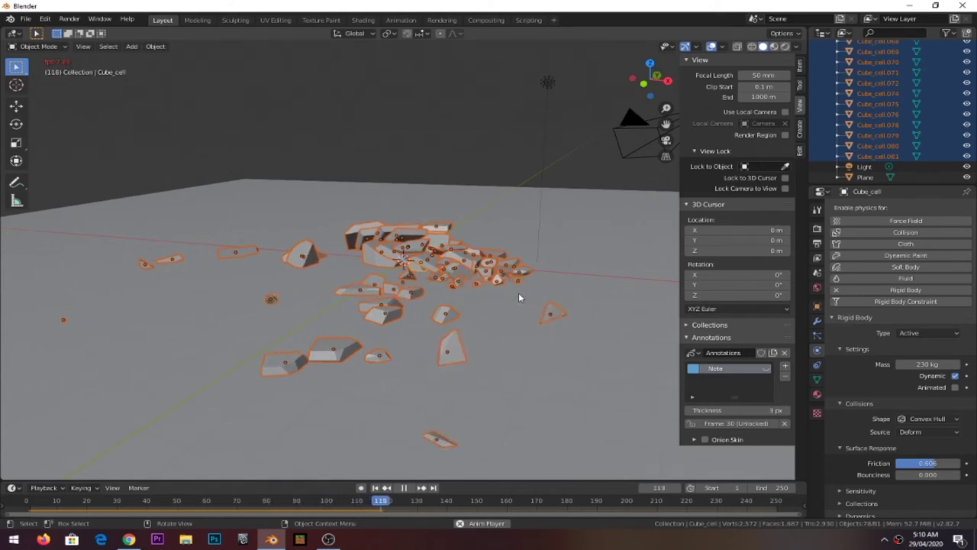
left_click(407, 488)
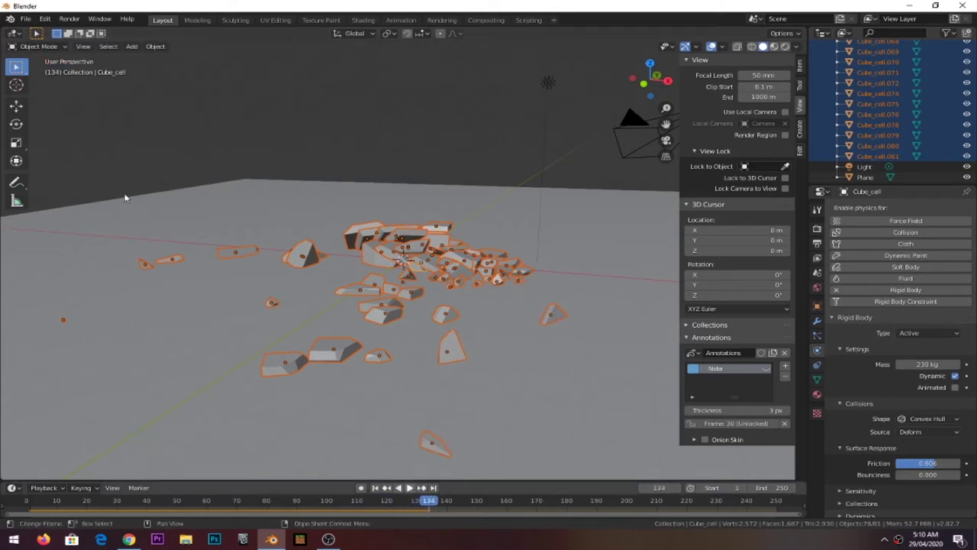
left_click(26, 18)
Step: Start a new General scene without saving and add a ground plane scaled about 14.4 times
left_click(153, 31)
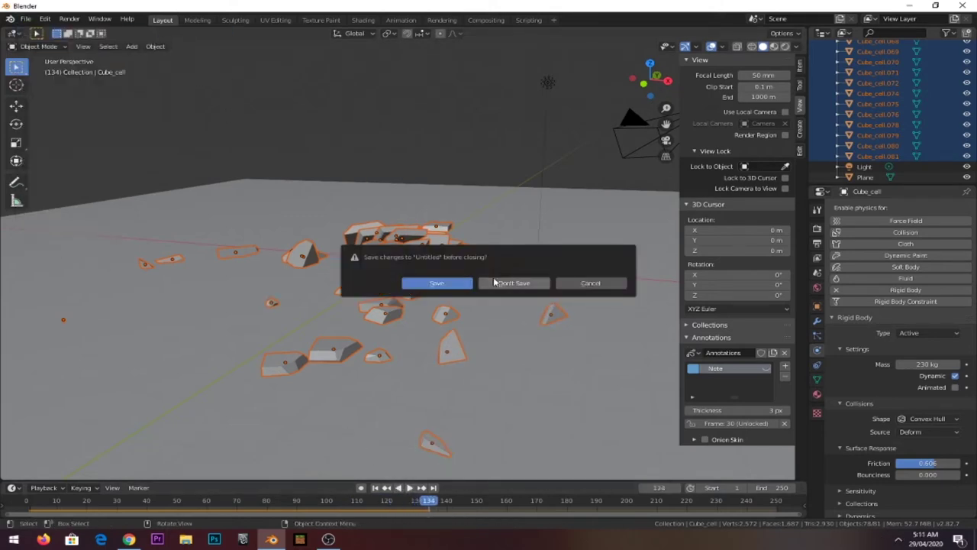
left_click(500, 282)
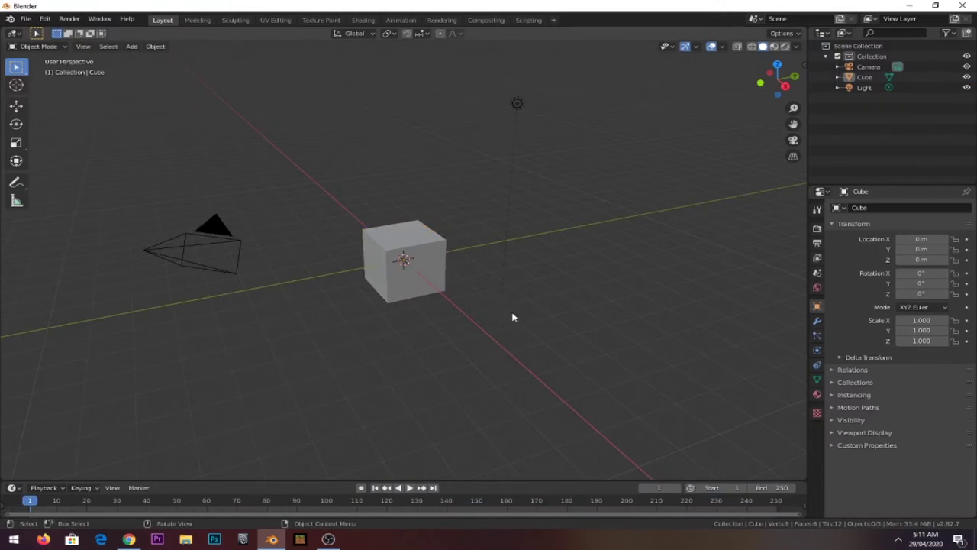
key("shift+a")
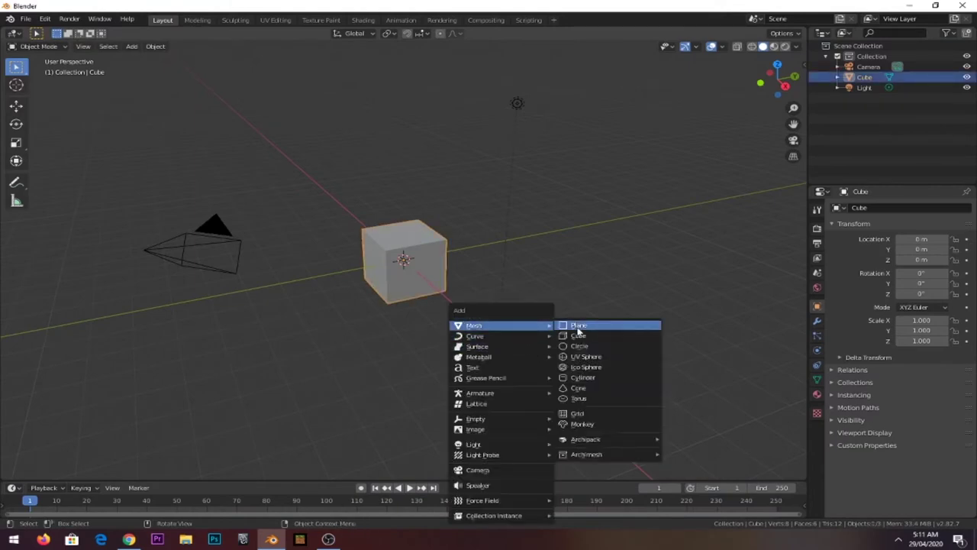
left_click(580, 328)
key("s")
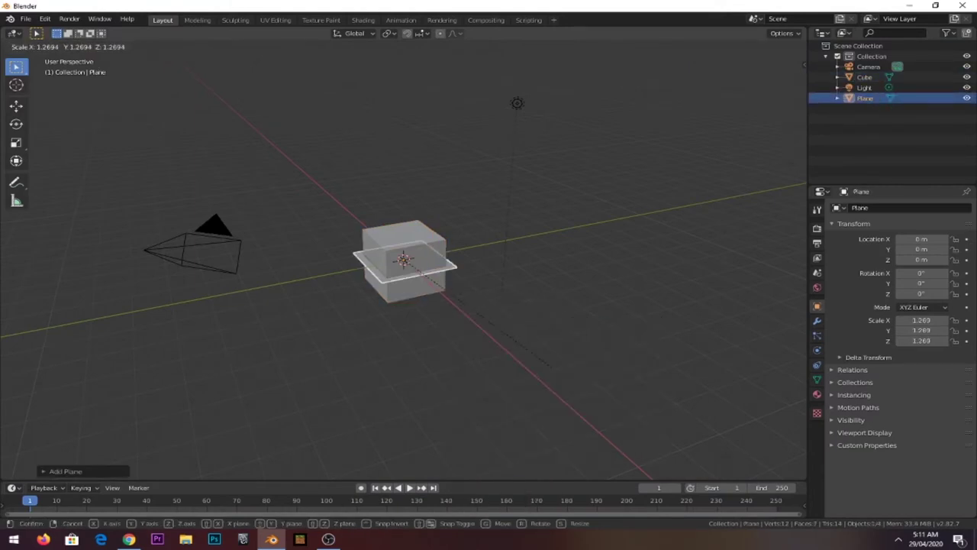
left_click(219, 409)
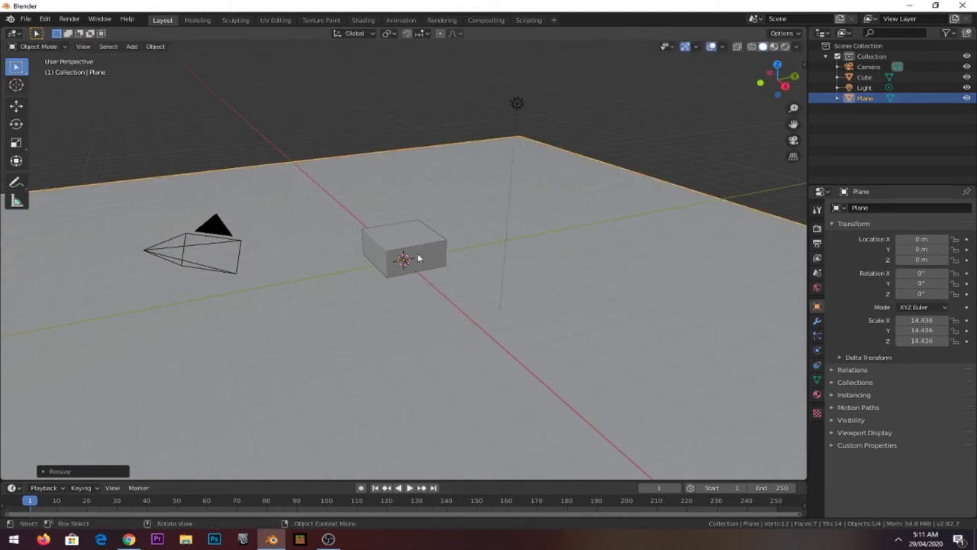
Step: Raise the cube along Z to 1.5473 m above the plane
left_click(419, 248)
key("g")
key("z")
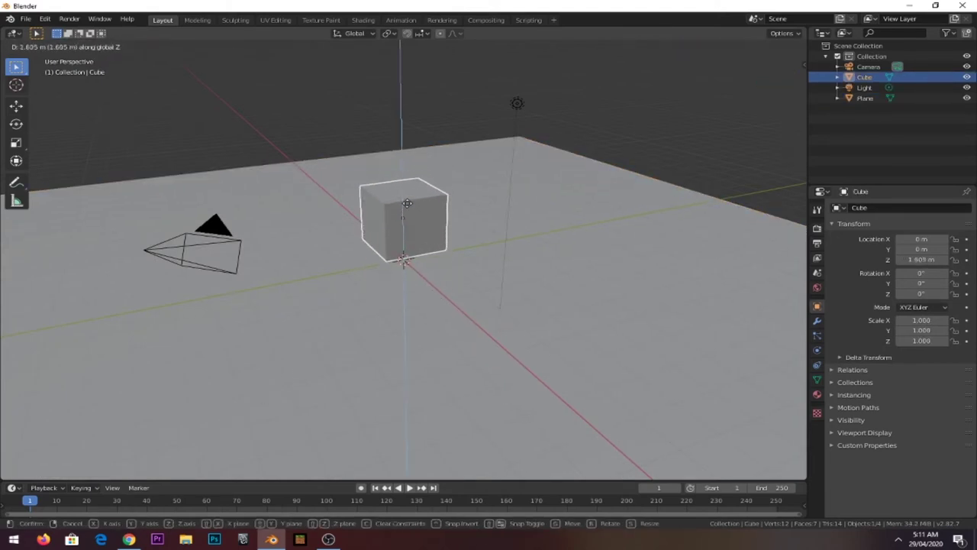
left_click(411, 203)
middle_click_drag(442, 180, 483, 241)
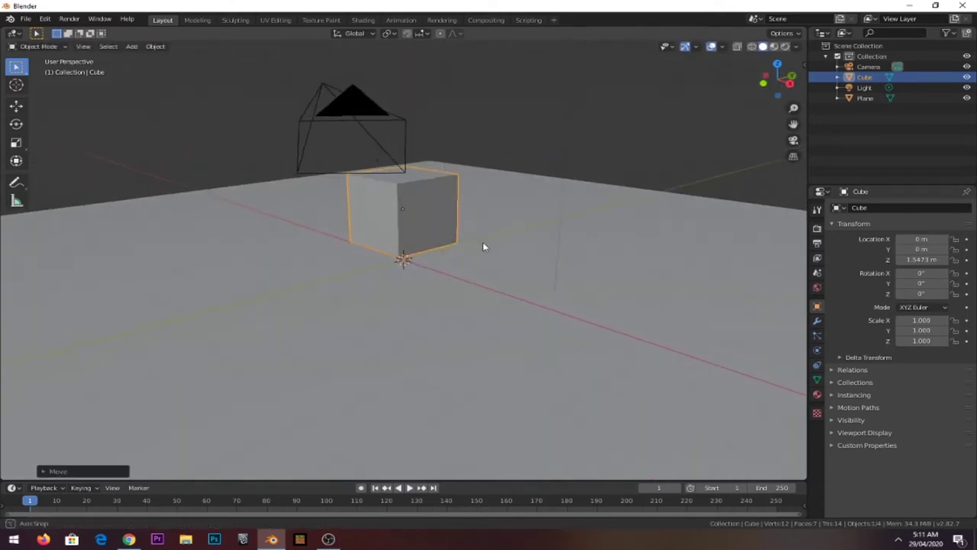
left_click(45, 21)
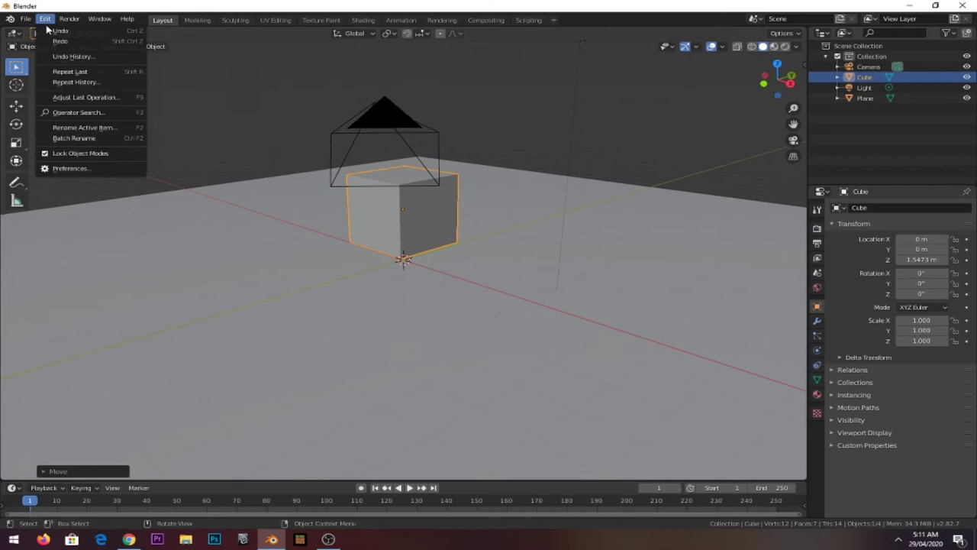
left_click(65, 169)
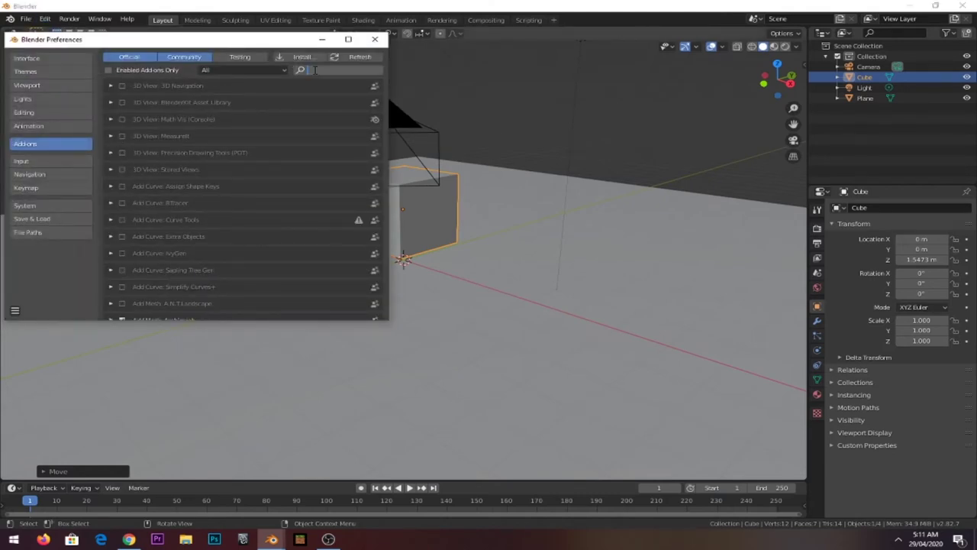
type("ce")
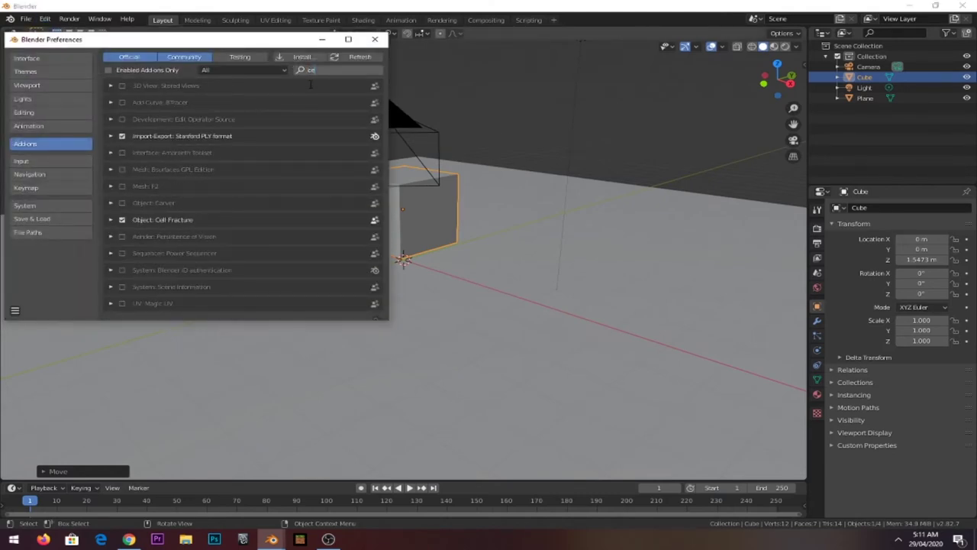
type("ll")
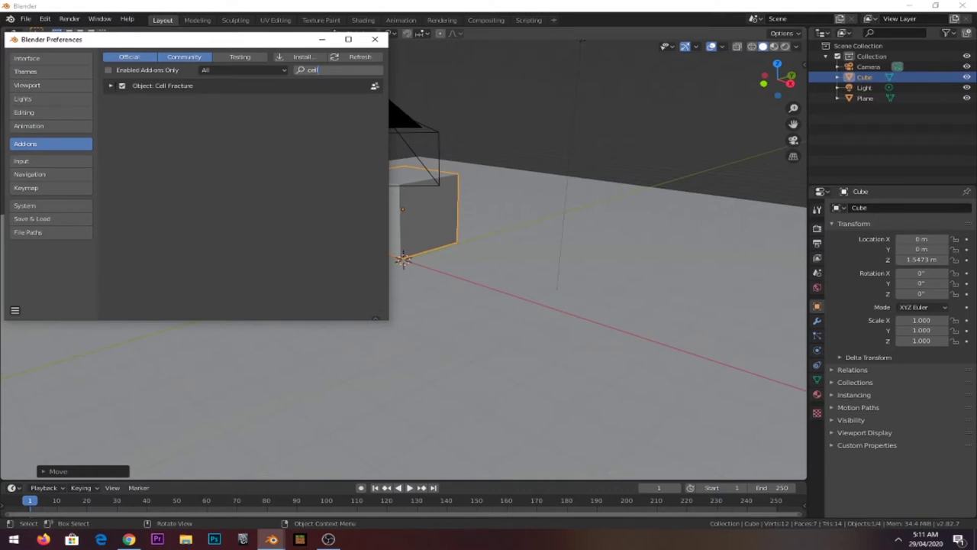
left_click(381, 41)
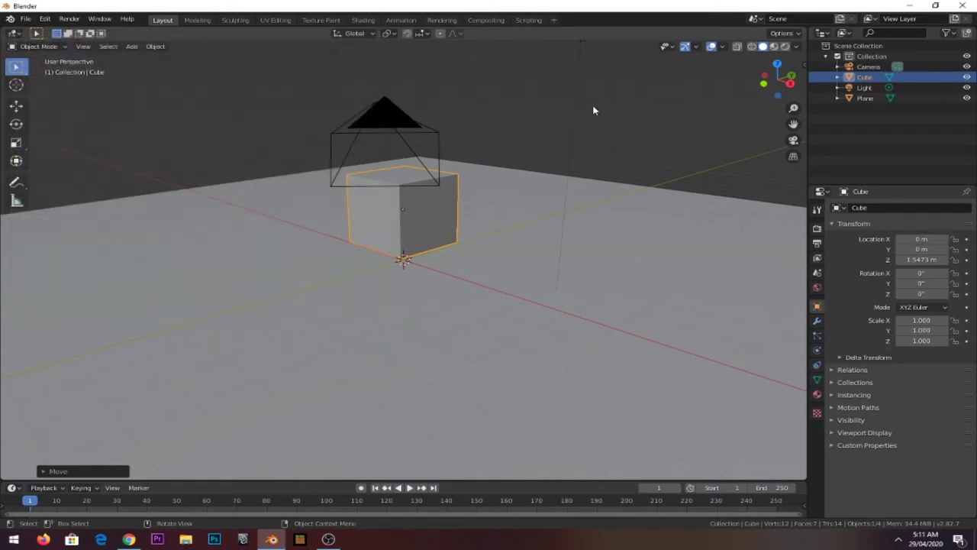
Step: Select the cube and switch to the Annotate tool with Placement set to Surface
left_click(599, 130)
middle_click_drag(589, 186, 501, 202)
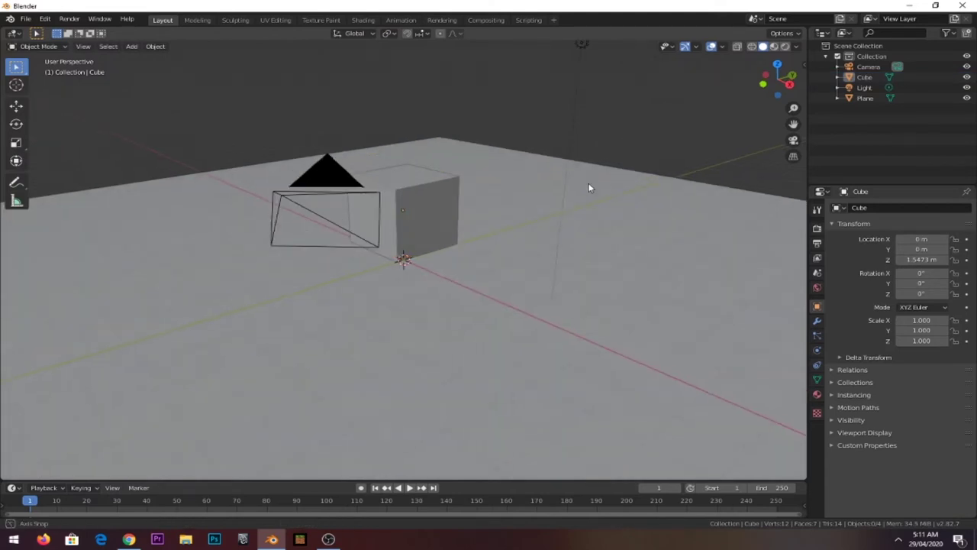
left_click(432, 197)
middle_click_drag(378, 224, 175, 191)
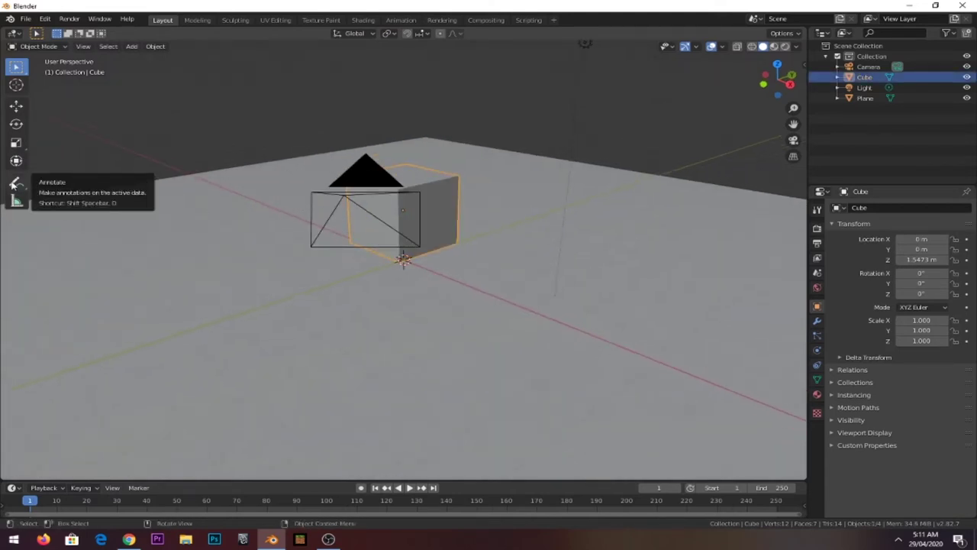
left_click(14, 184)
left_click(153, 34)
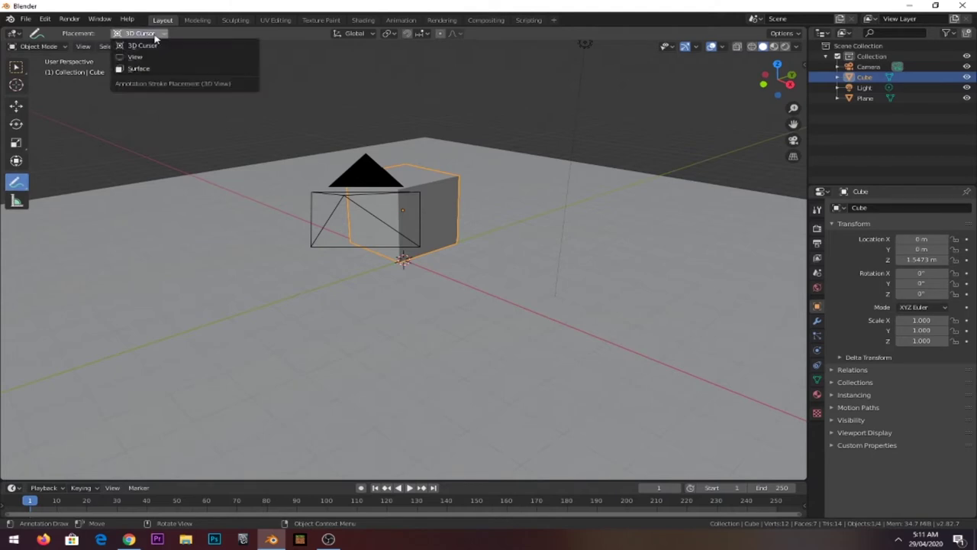
left_click(150, 71)
Step: Draw crack strokes radiating from the cube's corner, then return to the Select Box tool
mouse_move(412, 304)
middle_mouse_down()
mouse_move(426, 312)
mouse_move(430, 207)
middle_mouse_up()
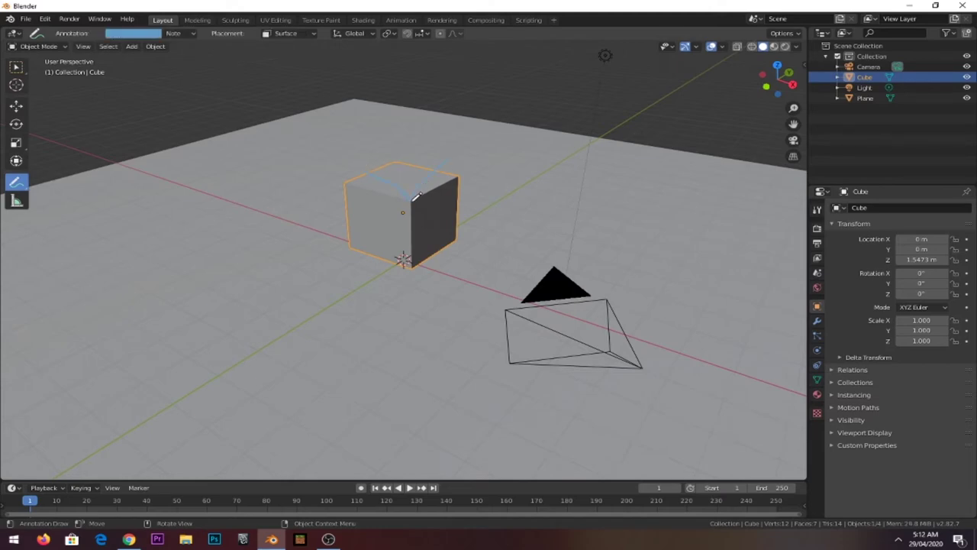
mouse_move(416, 197)
left_mouse_down()
mouse_move(458, 185)
mouse_move(455, 232)
left_mouse_up()
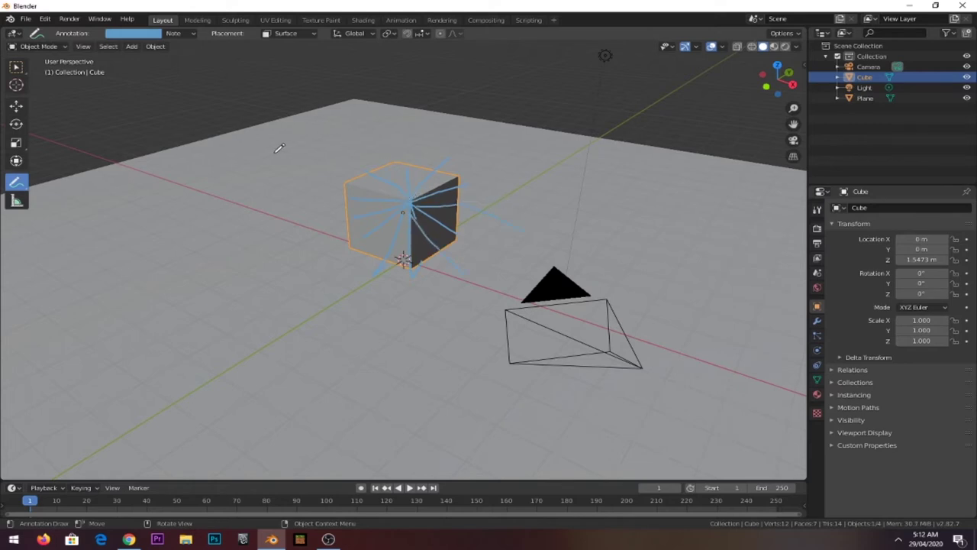
mouse_move(481, 238)
middle_mouse_down()
mouse_move(523, 229)
mouse_move(409, 226)
middle_mouse_up()
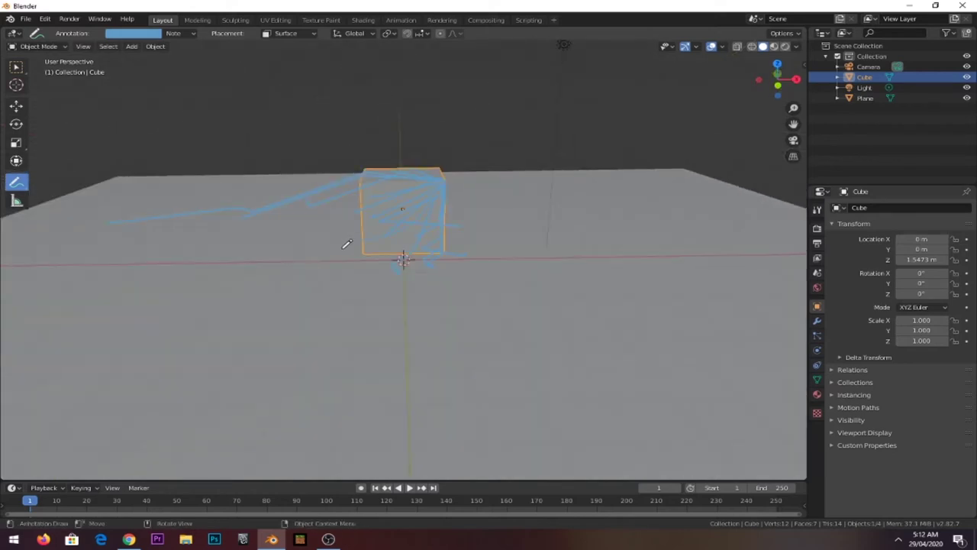
middle_click_drag(498, 227, 462, 239)
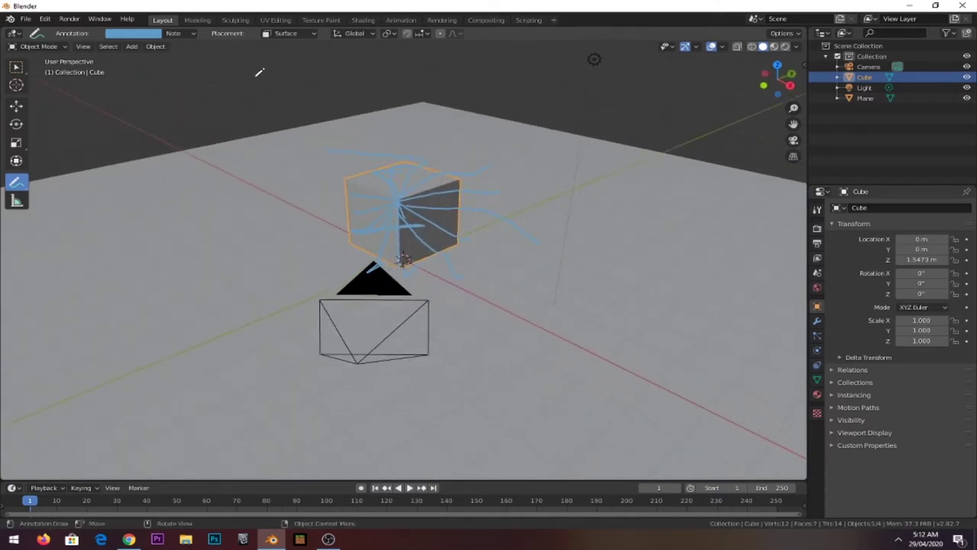
left_click(16, 66)
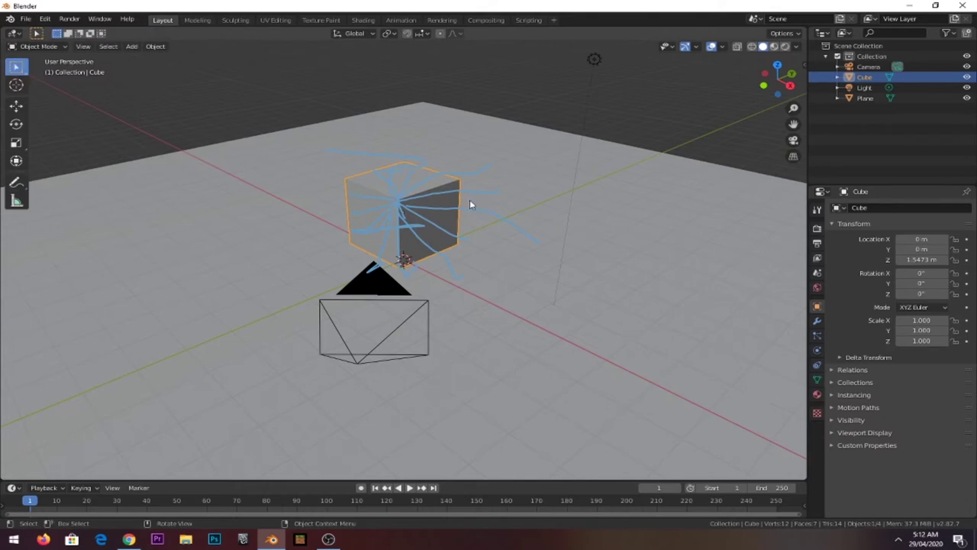
Step: Run Cell Fracture on the cube using the annotation strokes as source points, yielding 87 Cube_cell fragments
key("F3")
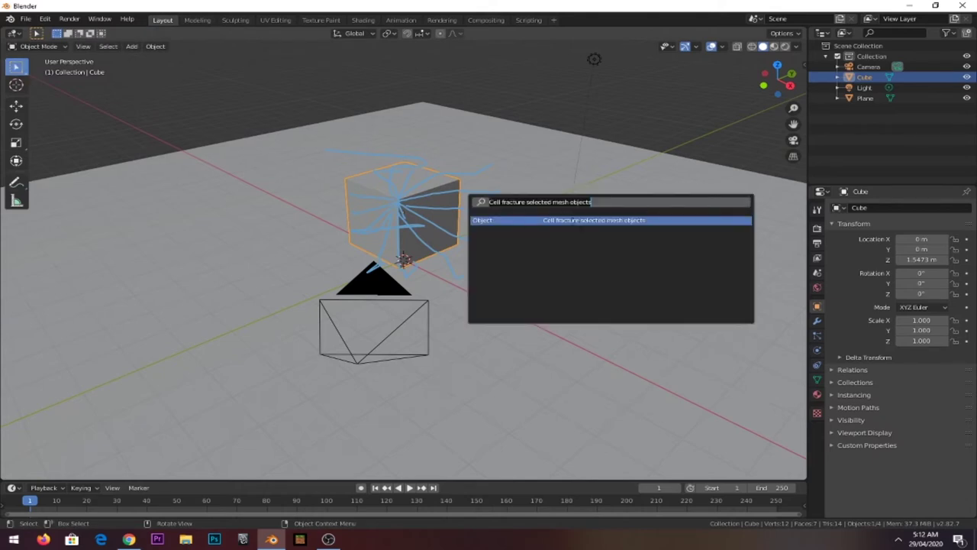
left_click(589, 220)
left_click_drag(592, 217, 615, 119)
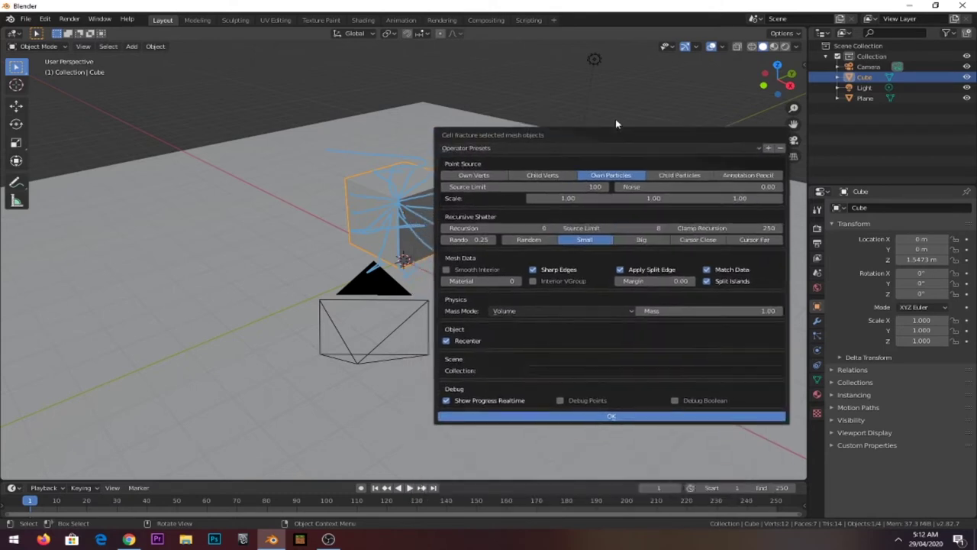
left_click(744, 160)
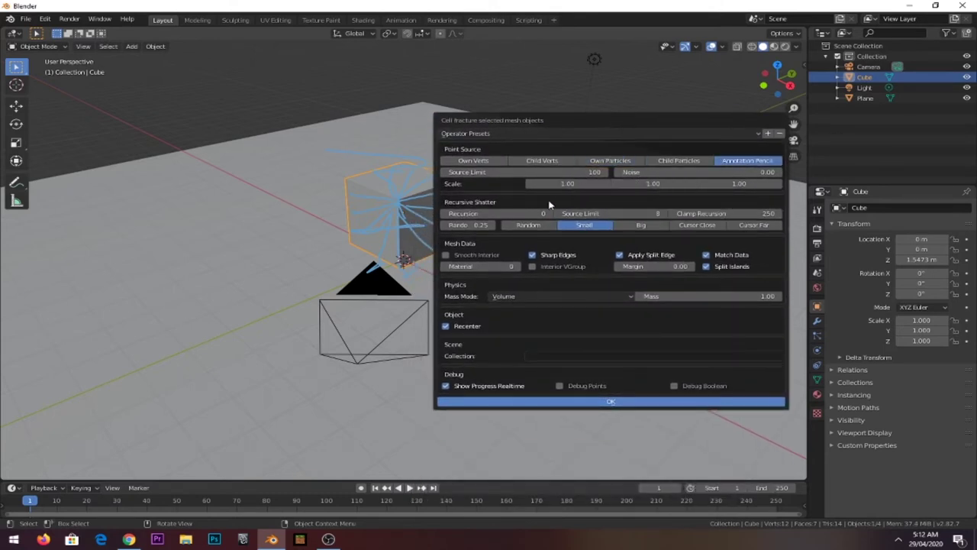
left_click(626, 403)
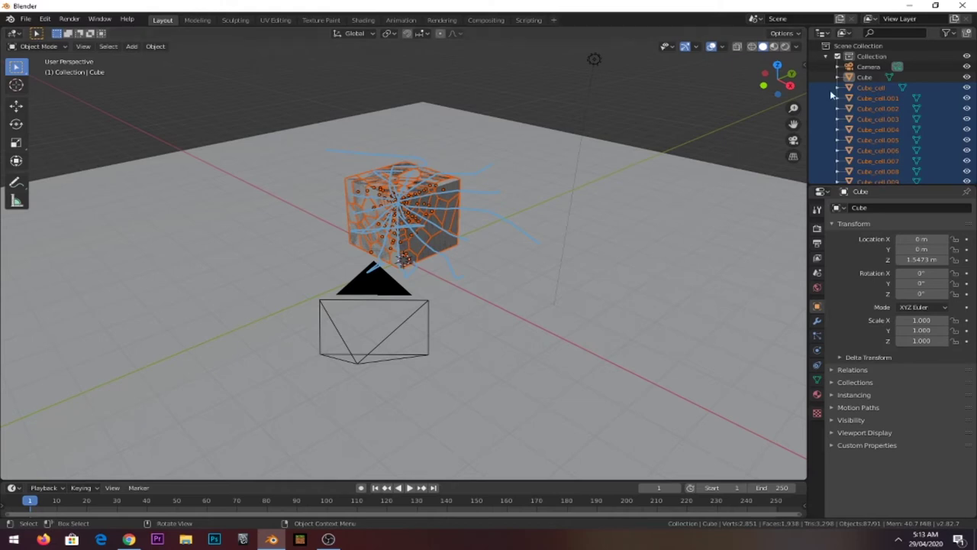
key("n")
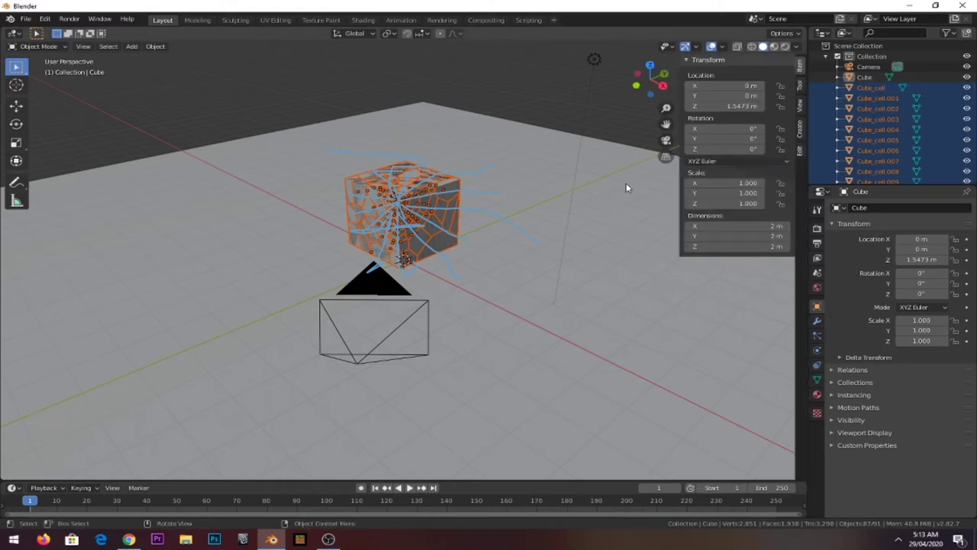
left_click(480, 173)
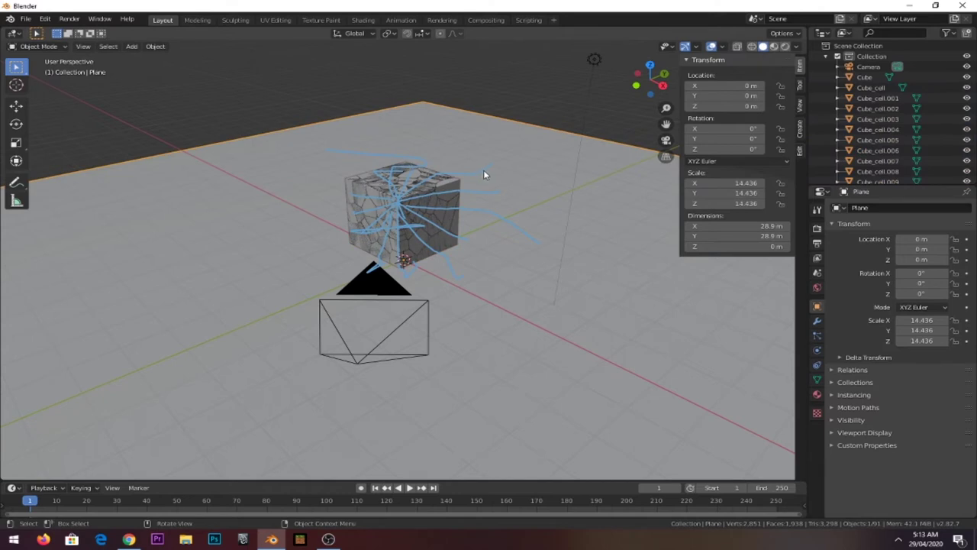
left_click(800, 151)
left_click(800, 67)
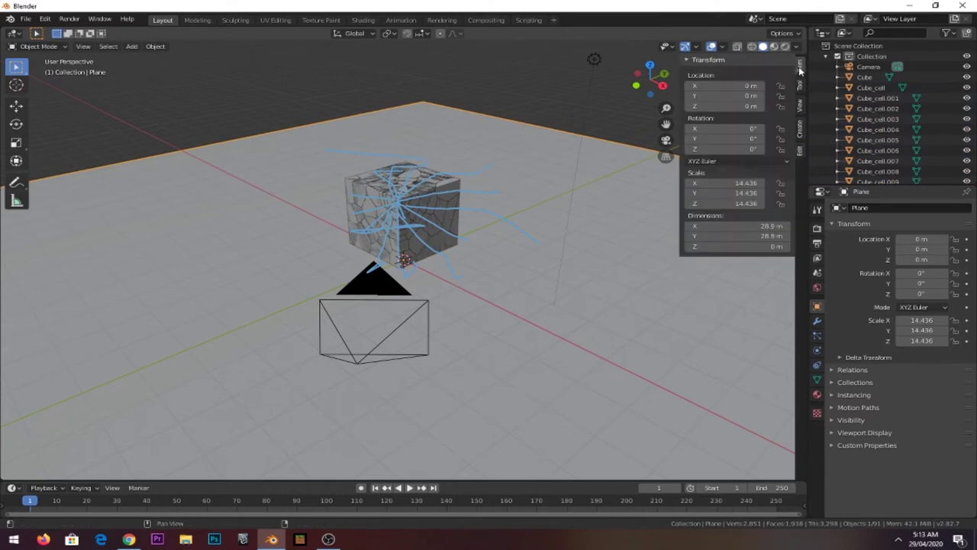
left_click(800, 86)
left_click(800, 104)
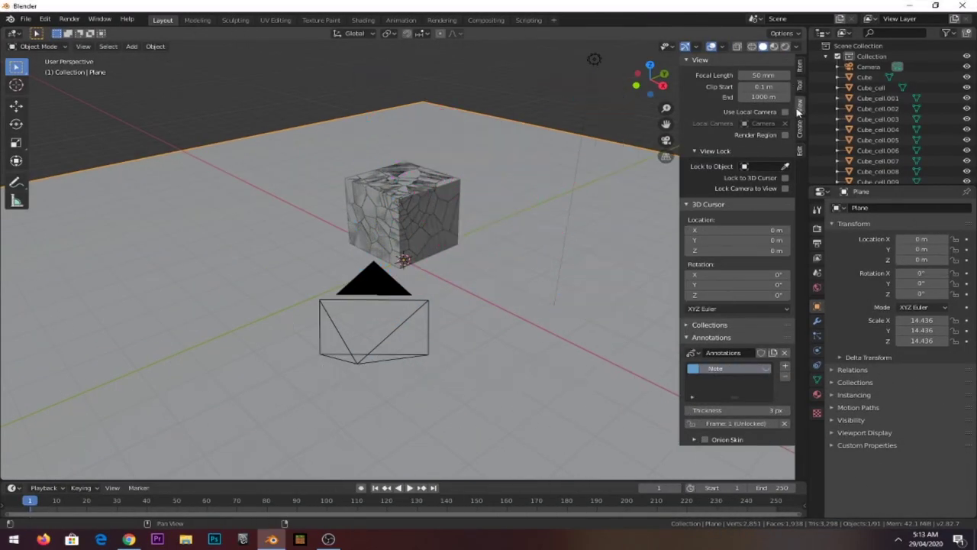
key("n")
left_click(378, 200)
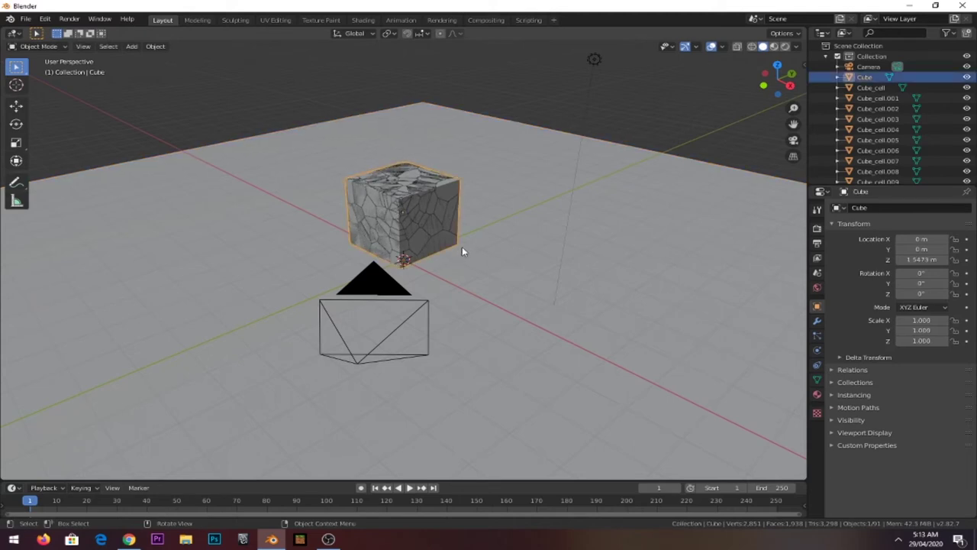
Step: Make Cube_cell.016 an Active rigid body with Surface Response friction 0.757
left_click(376, 196)
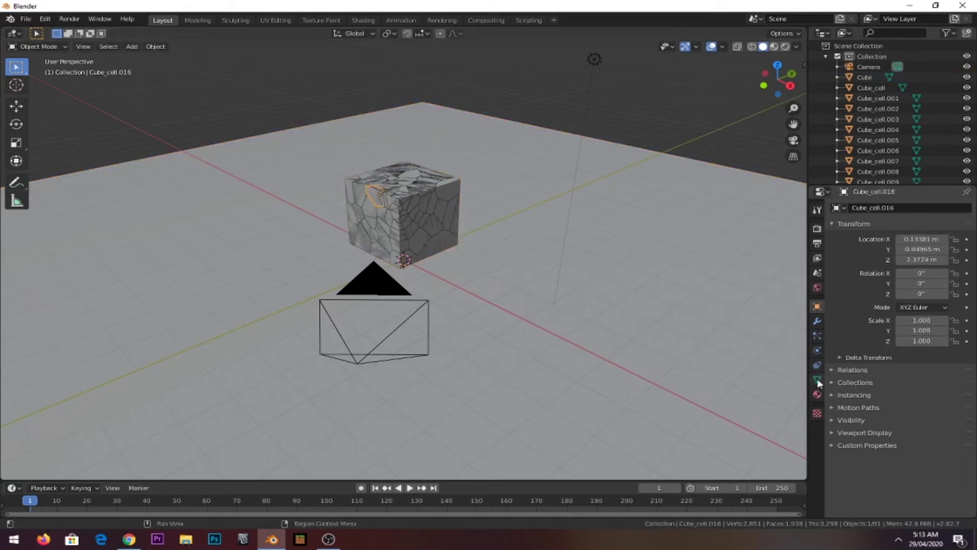
left_click(817, 353)
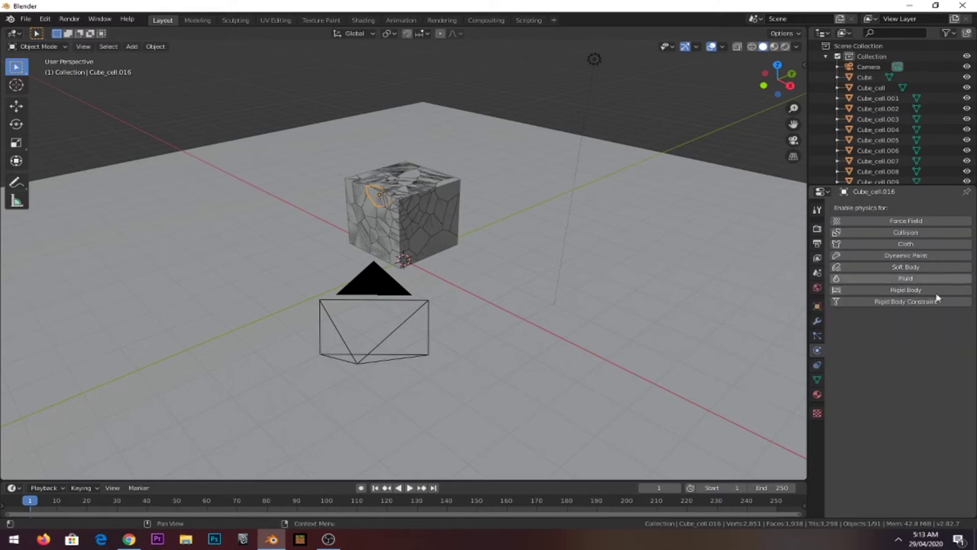
left_click(927, 292)
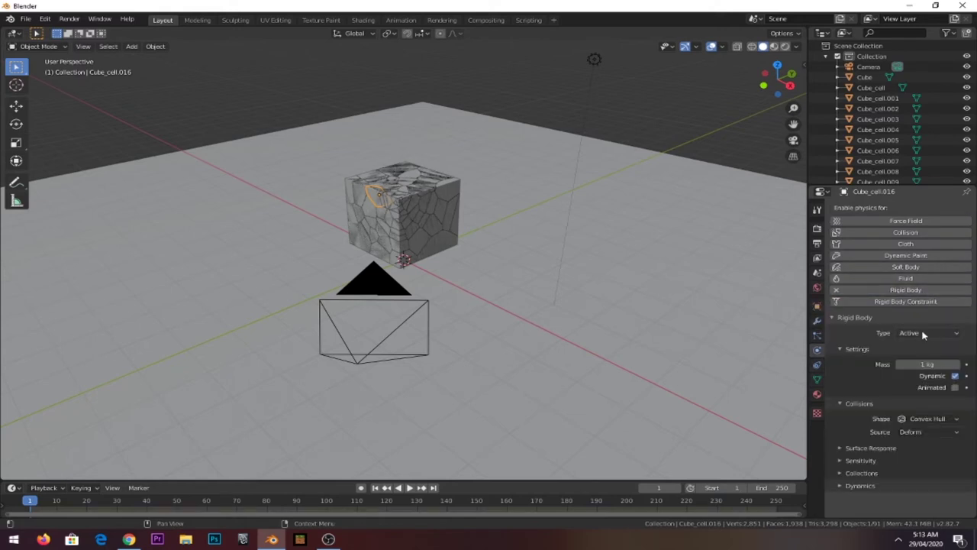
left_click(846, 448)
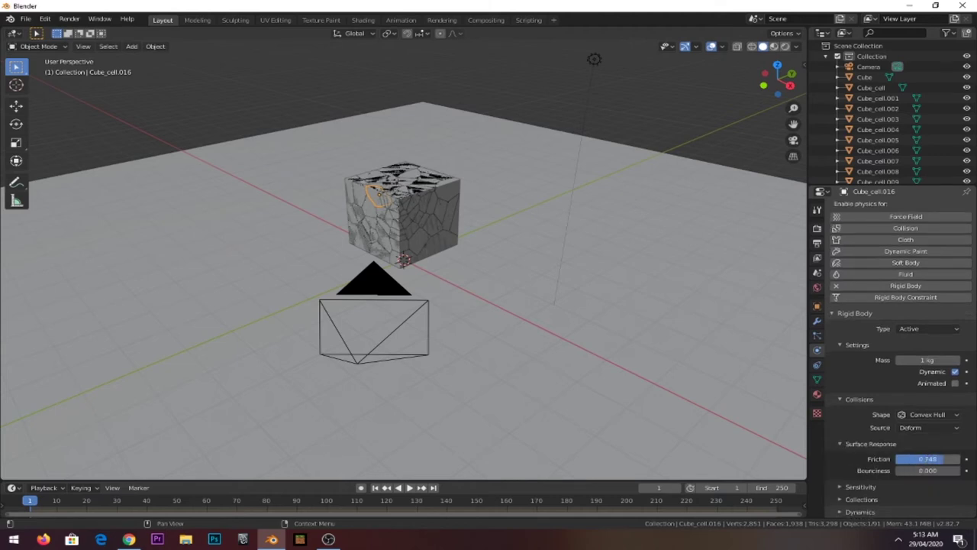
left_click_drag(927, 458, 920, 458)
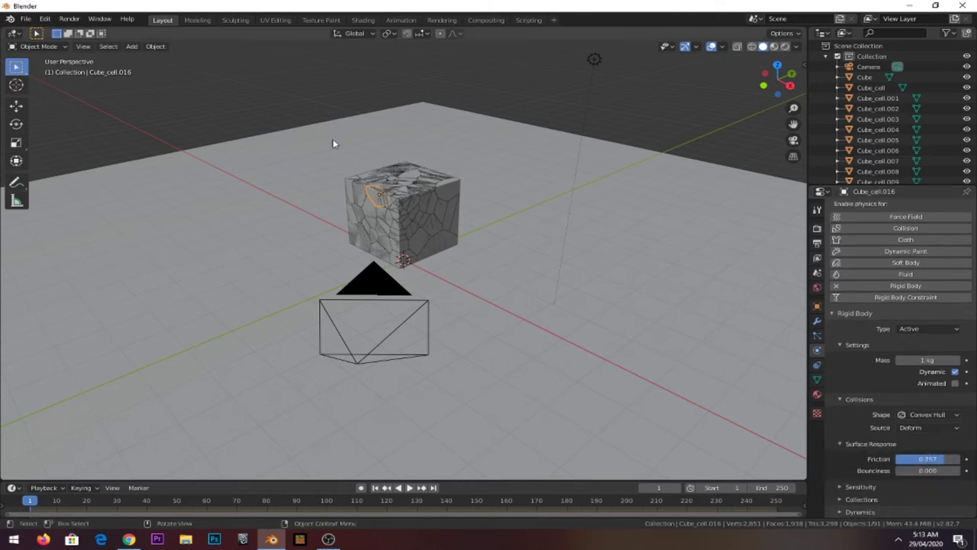
Step: Select fragments Cube_cell through Cube_cell.016 in the Outliner, keeping Cube_cell.016 active
left_click(874, 88)
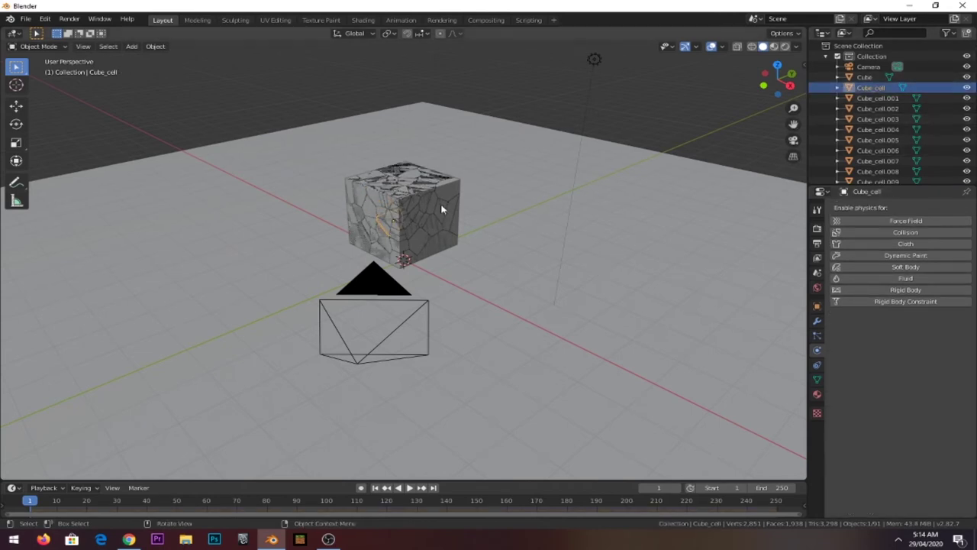
left_click(375, 197)
left_click(375, 197)
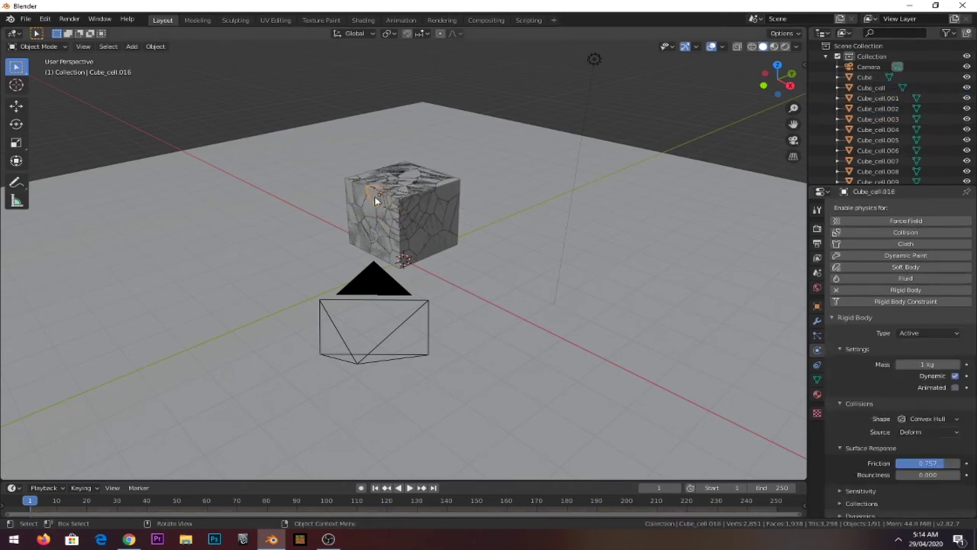
left_click(874, 88, "shift")
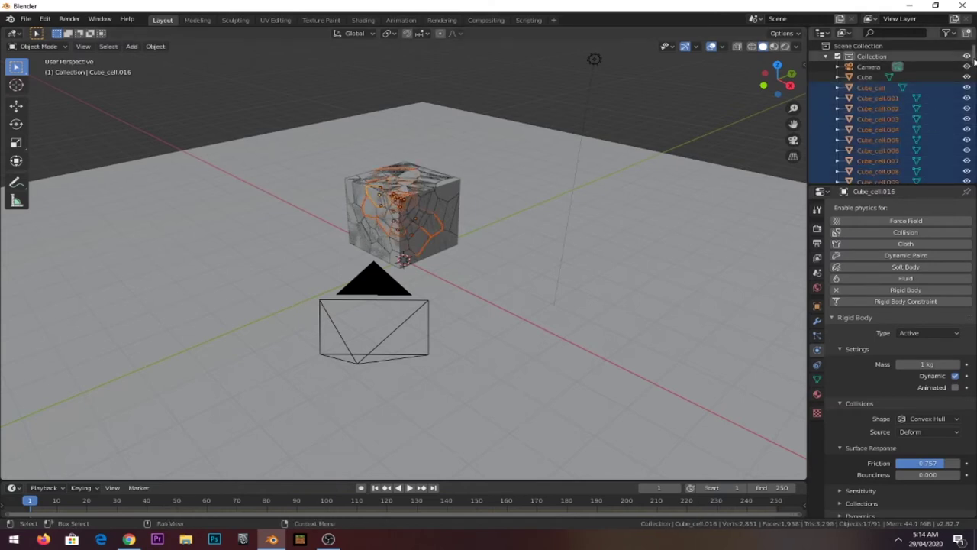
left_click_drag(974, 65, 975, 180)
Step: Extend the selection to Cube_cell.087 and apply Rigid Body > Copy from Active
left_click(899, 153, "shift")
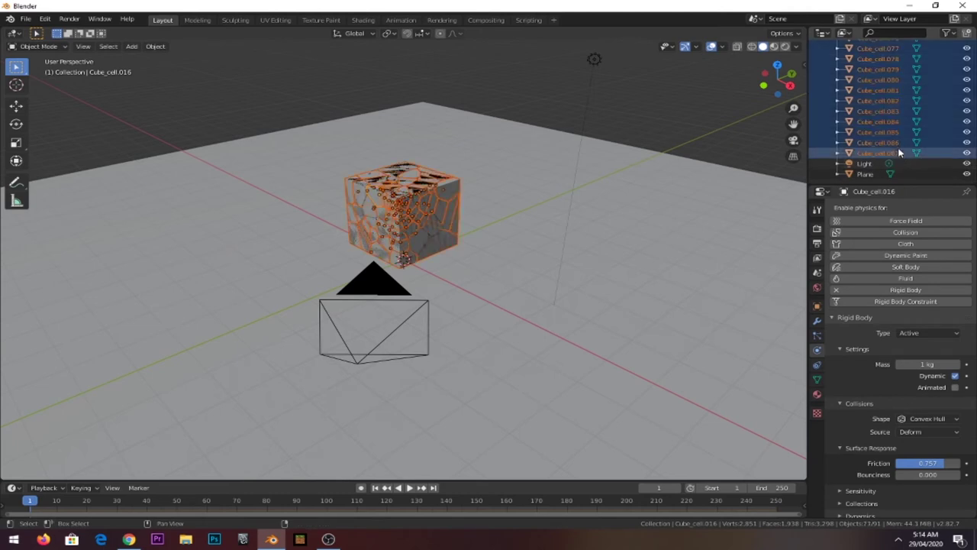
scroll(387, 200, "up", 3)
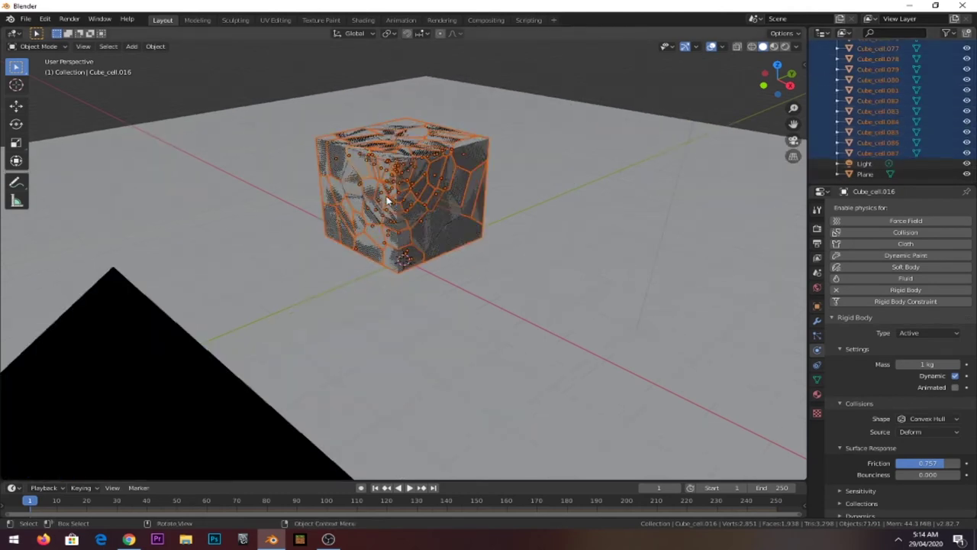
left_click(155, 47)
mouse_move(175, 291)
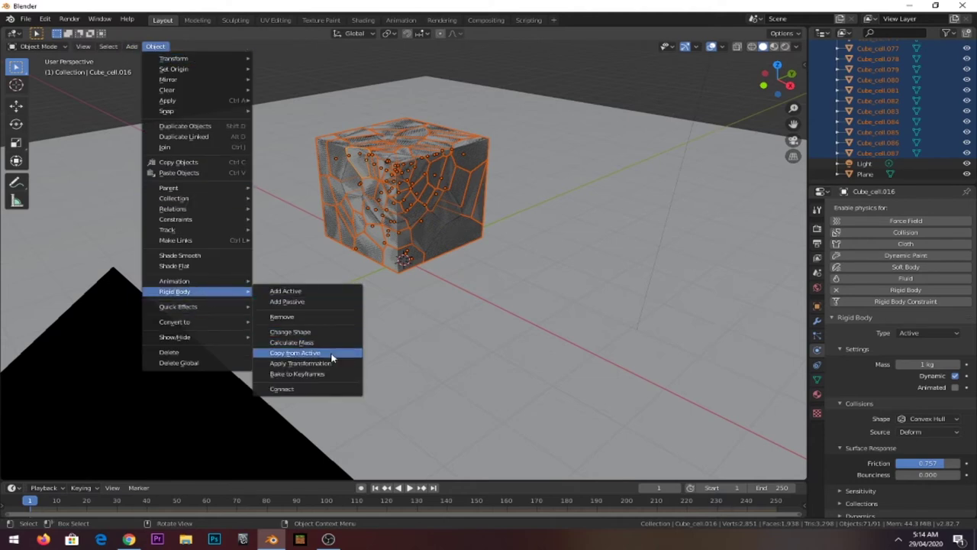
left_click(332, 356)
Step: Check fragment Cube_cell.037's copied rigid body settings, then select the ground plane
left_click(469, 155)
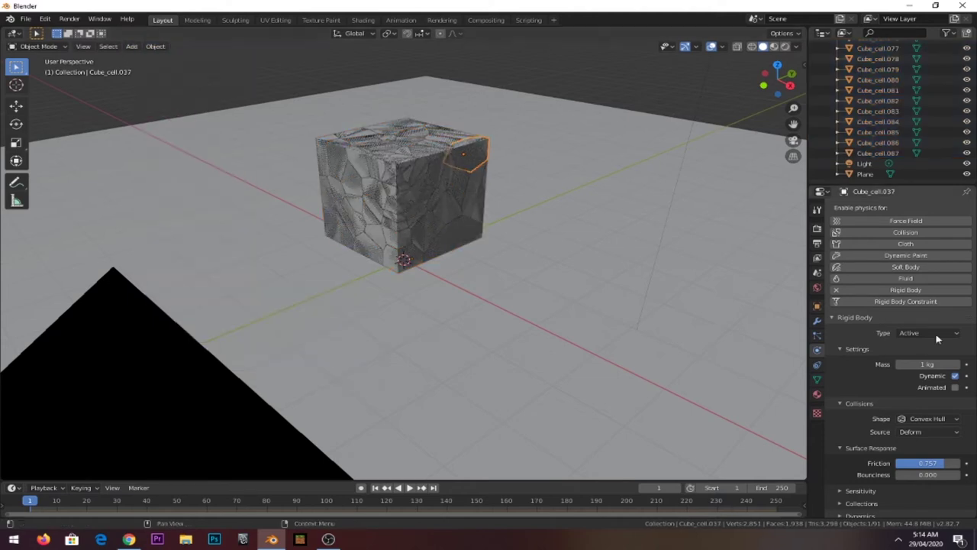
scroll(562, 320, "down", 2)
scroll(561, 315, "down", 1)
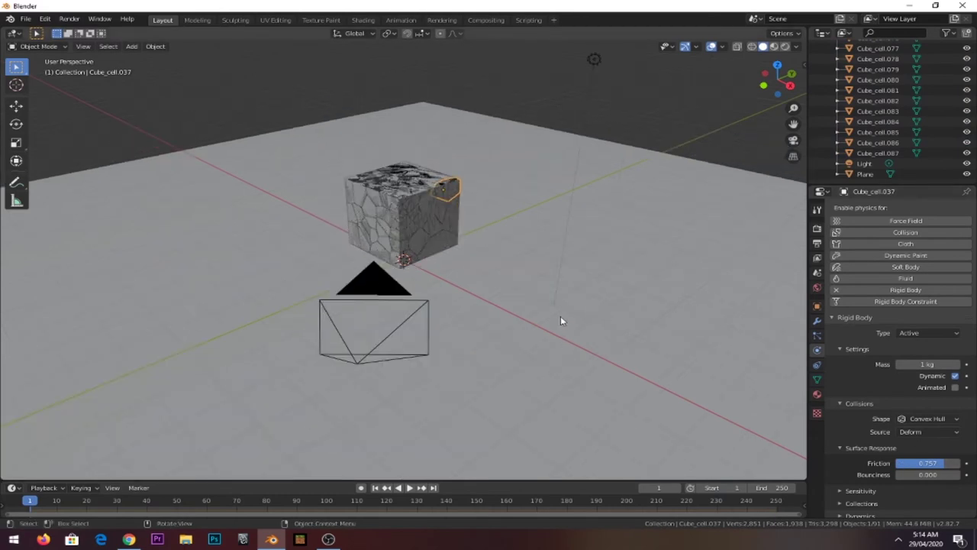
left_click(594, 297)
Step: Make the ground plane a Passive rigid body and briefly play the simulation
left_click(904, 290)
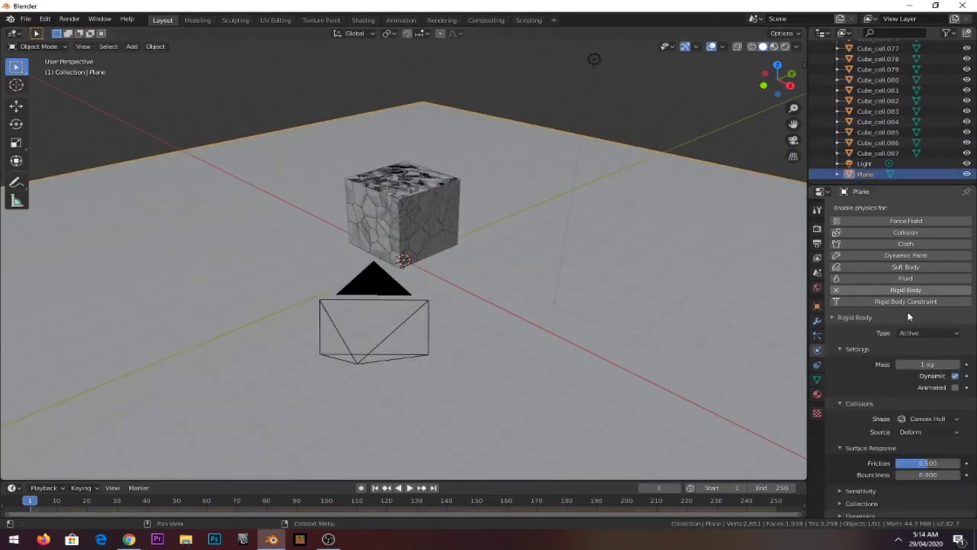
left_click(920, 332)
left_click(922, 358)
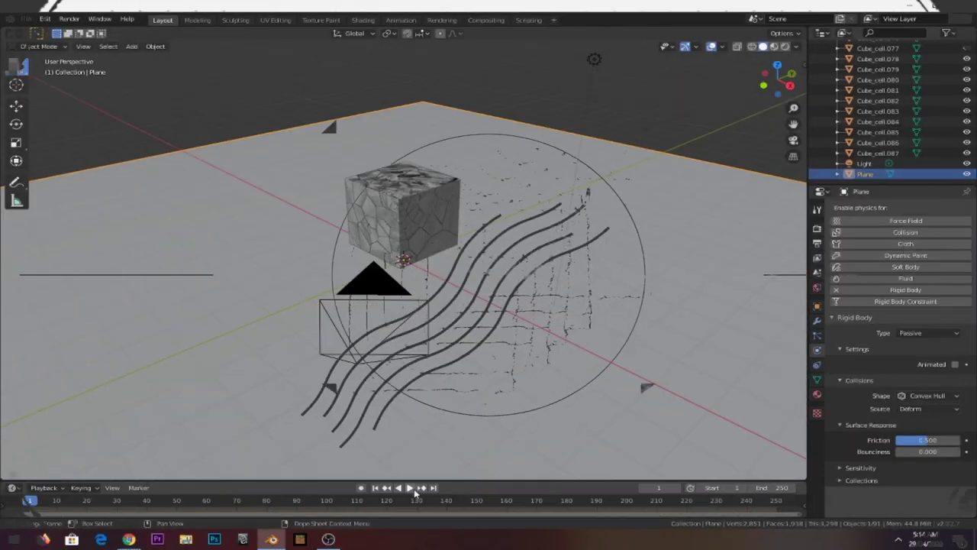
left_click(409, 487)
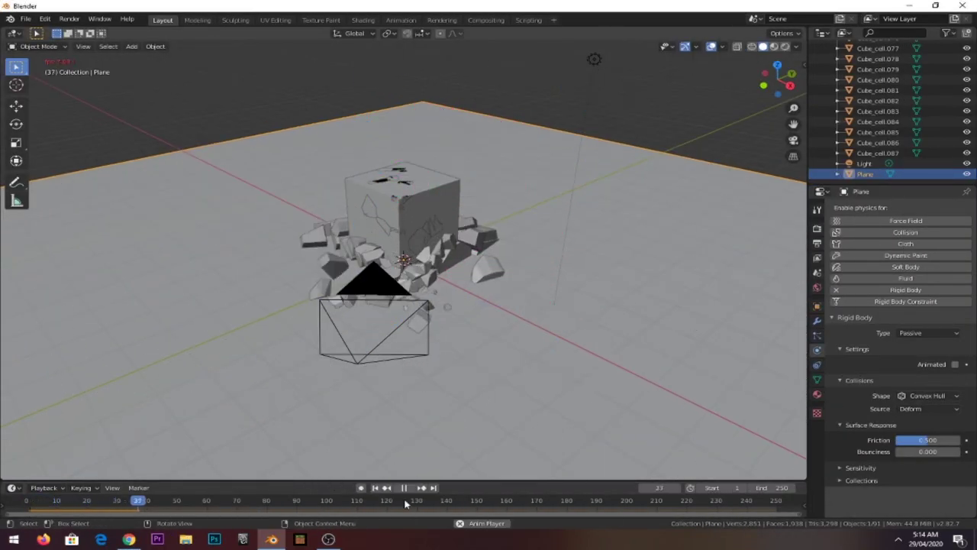
key("space")
Step: Hide fragment Cube_cell.058 and the original unfractured Cube in the Outliner
scroll(910, 153, "up", 3)
scroll(909, 153, "up", 5)
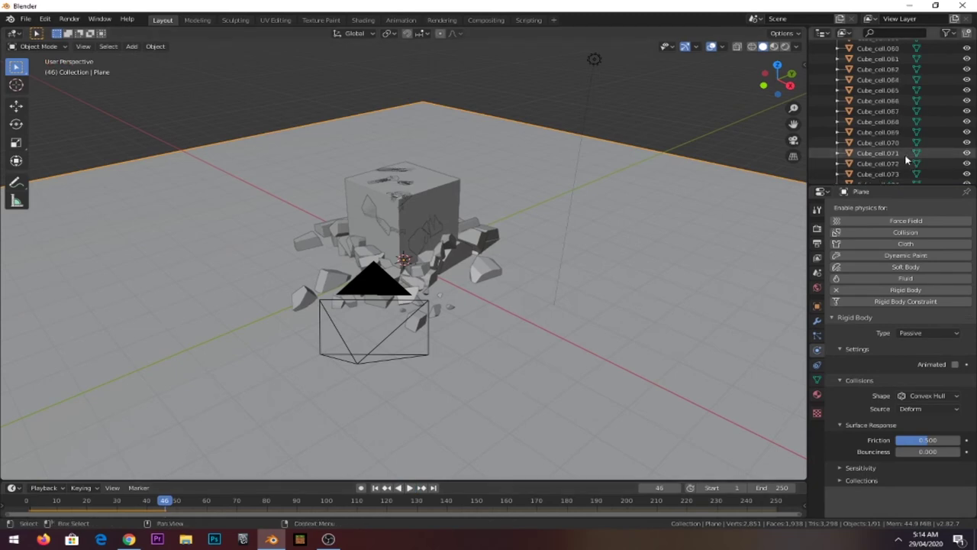
left_click(966, 132)
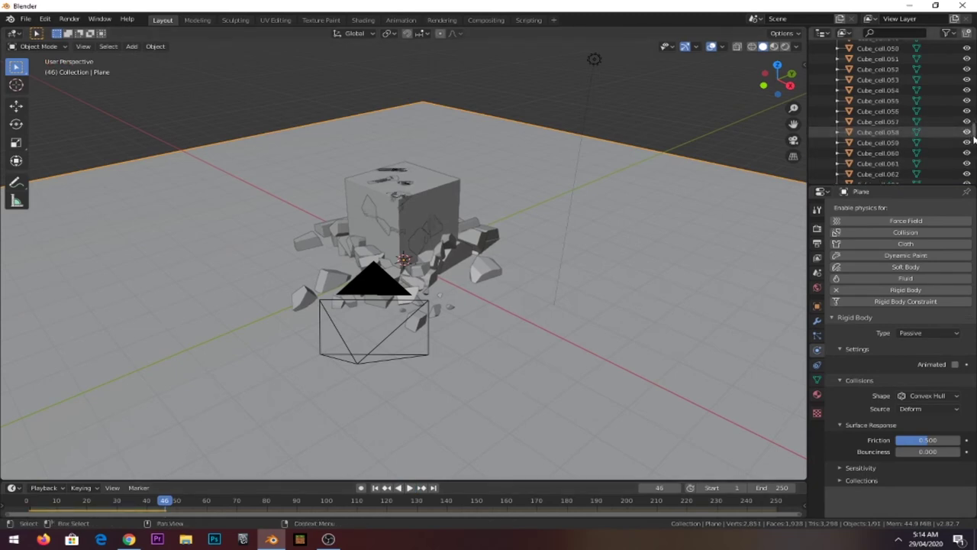
scroll(970, 67, "up", 8)
scroll(969, 67, "up", 5)
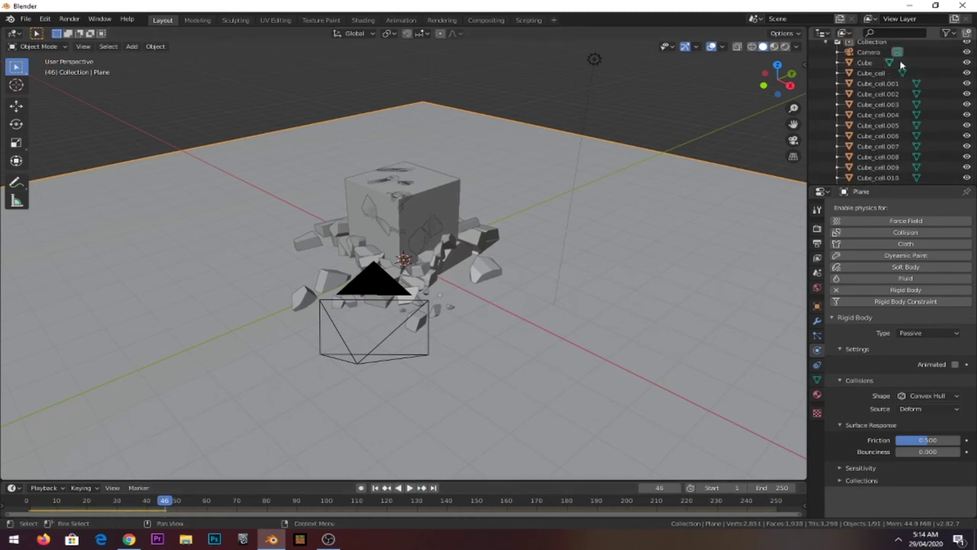
left_click(966, 62)
Step: Replay the simulation from frame 1 to frame 66 and orbit around the rubble pile
left_click(386, 487)
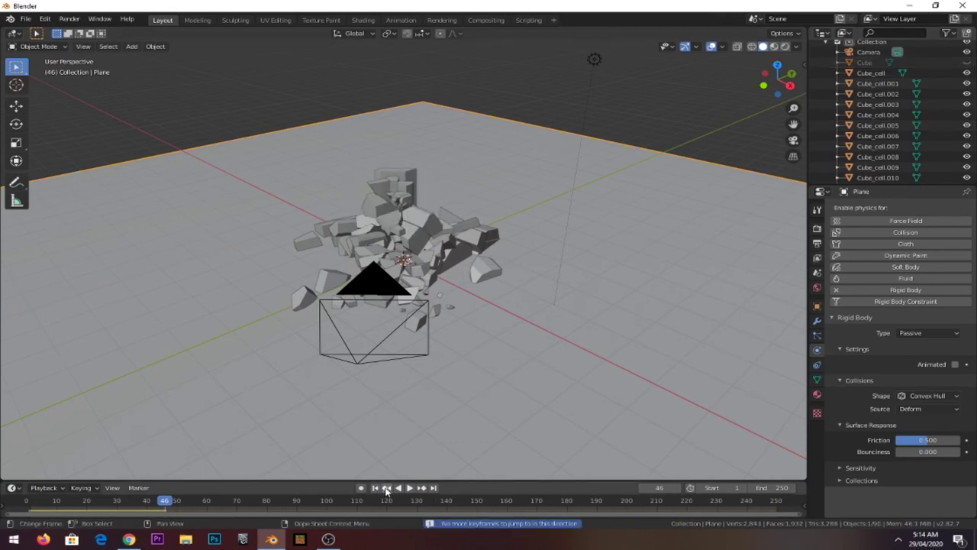
left_click(375, 487)
left_click(411, 487)
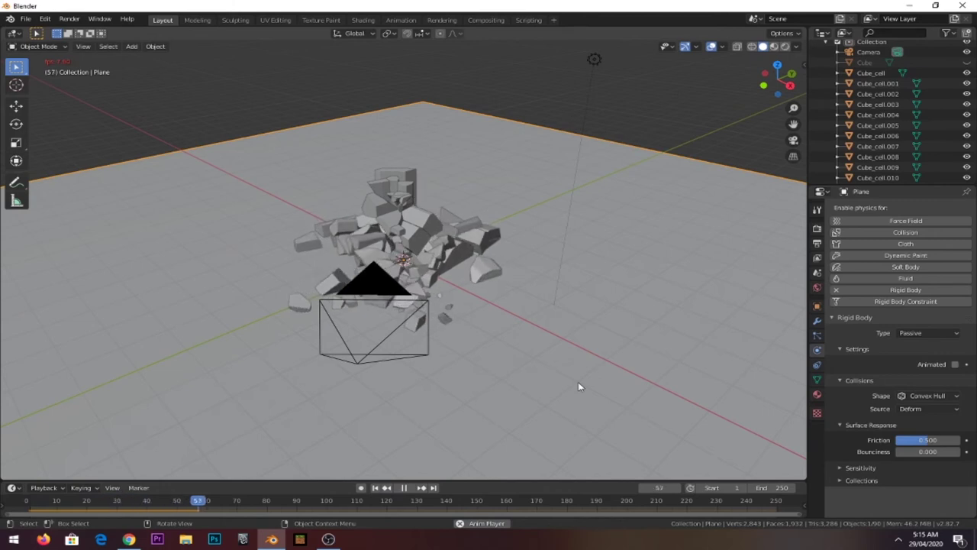
key("space")
mouse_move(430, 444)
middle_mouse_down()
mouse_move(550, 257)
mouse_move(371, 197)
middle_mouse_up()
Step: Make Cube_cell.022 active and box-select several fragments at the top of the pile
left_click(389, 209)
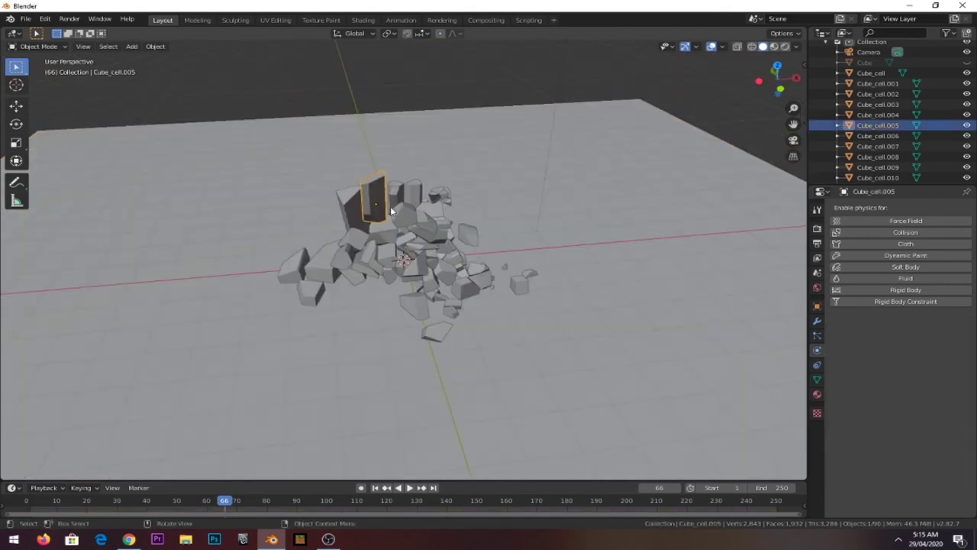
middle_click_drag(555, 253, 367, 209)
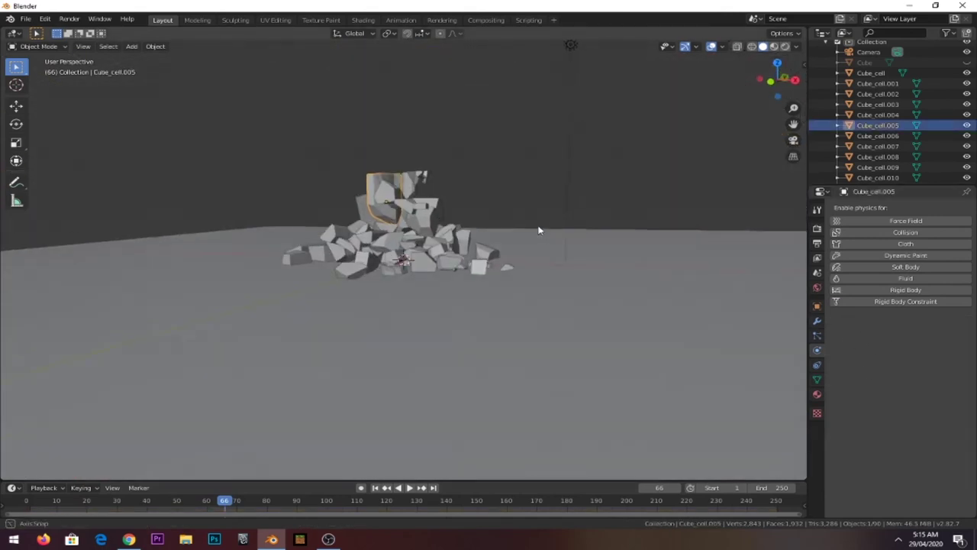
left_click(357, 211)
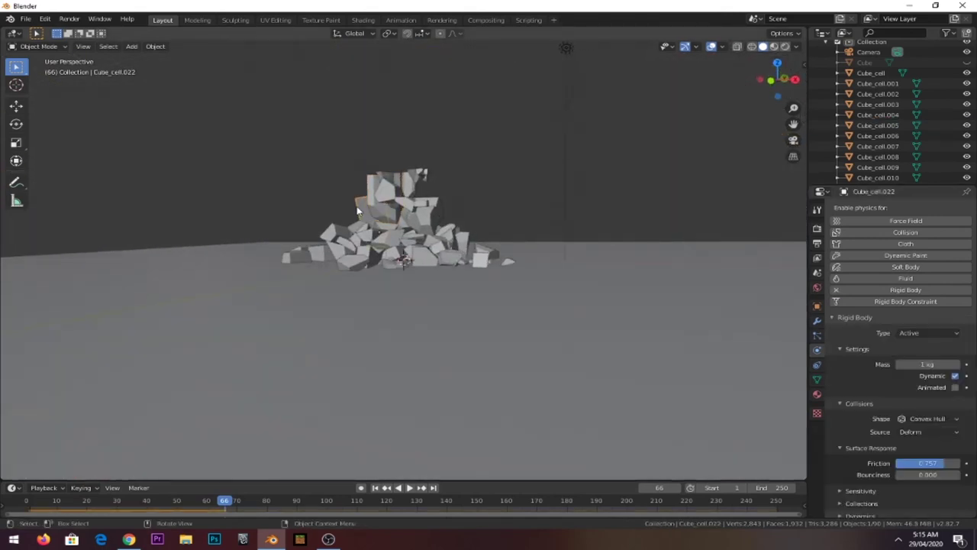
middle_click_drag(456, 236, 474, 248)
left_click_drag(451, 161, 356, 190)
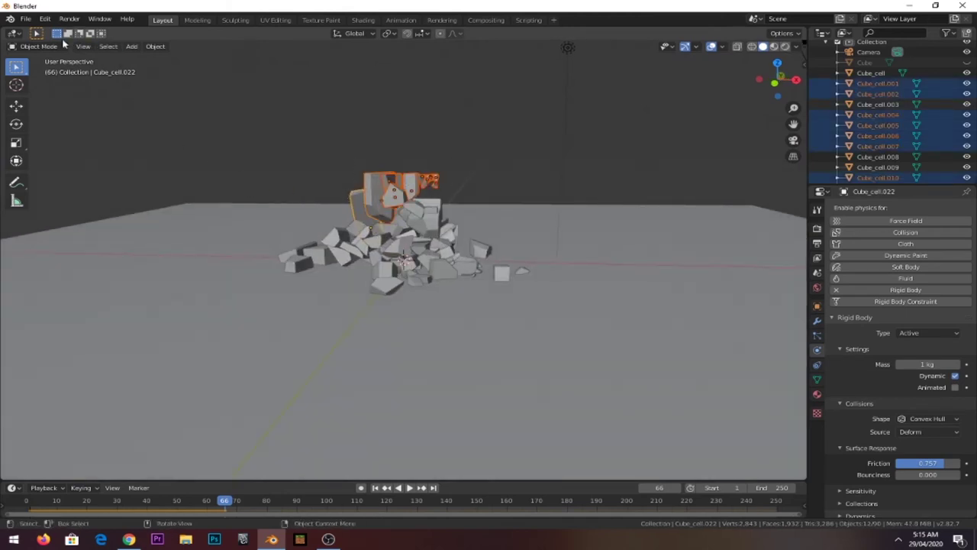
Step: Copy Cube_cell.022's rigid body settings to the selected fragments and start playback
left_click(157, 46)
mouse_move(175, 291)
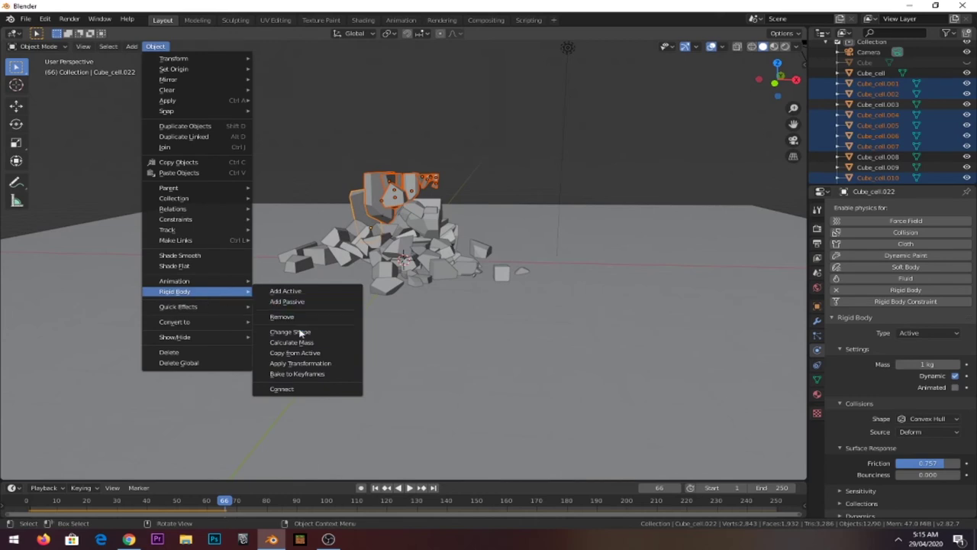
left_click(331, 352)
left_click(411, 489)
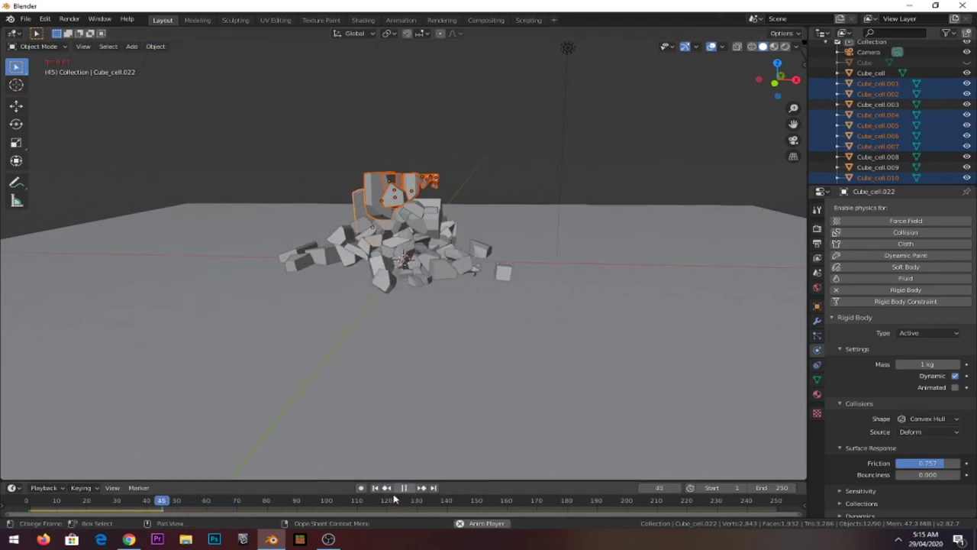
Step: Replay from frame 1, orbiting and zooming on the collapsing cube, and stop at frame 118
left_click(400, 489)
left_click(375, 488)
left_click(410, 488)
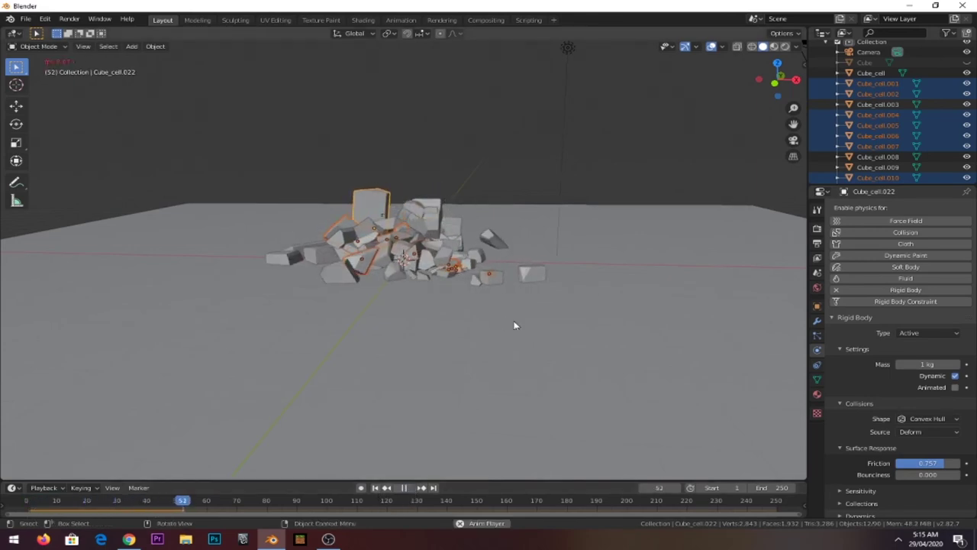
middle_click_drag(447, 339, 449, 330)
scroll(449, 327, "up", 2)
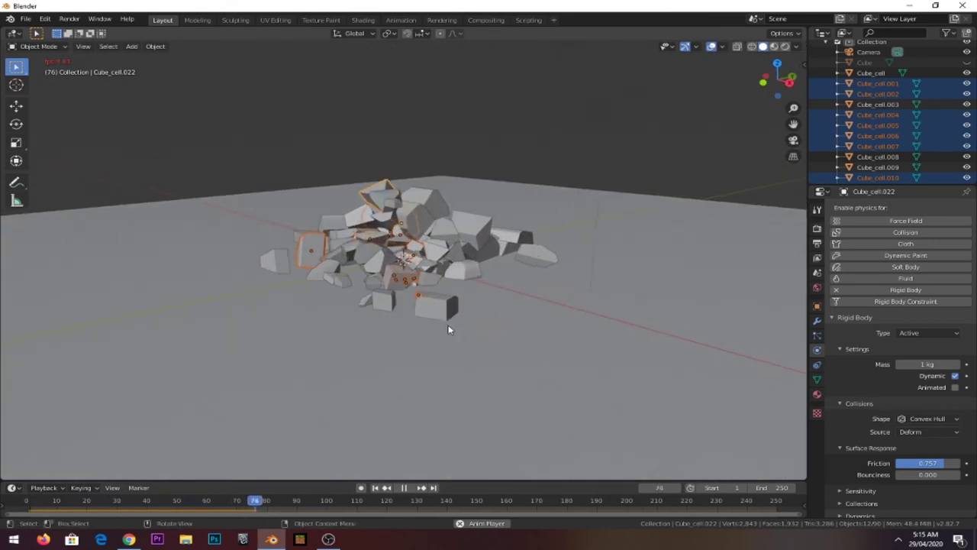
scroll(450, 320, "up", 3)
middle_click_drag(472, 317, 478, 312)
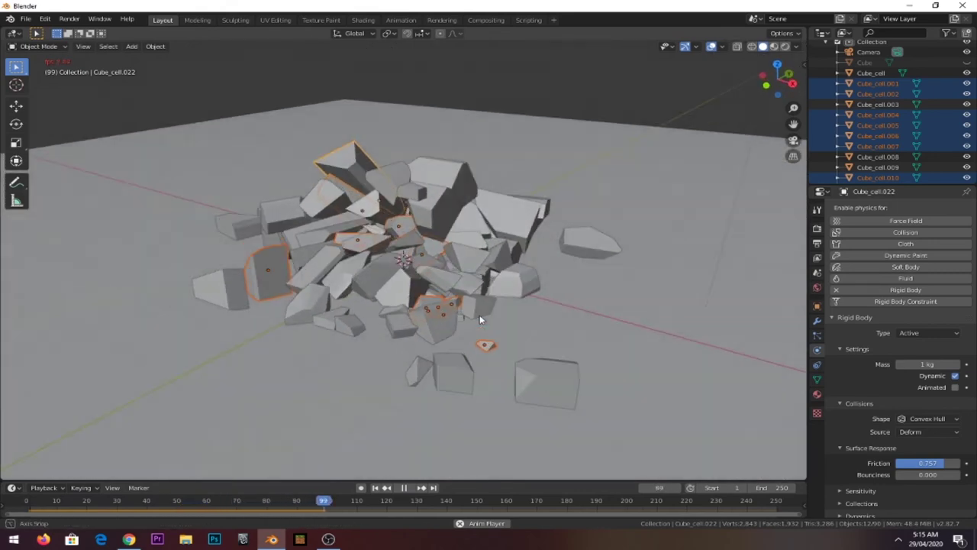
key("space")
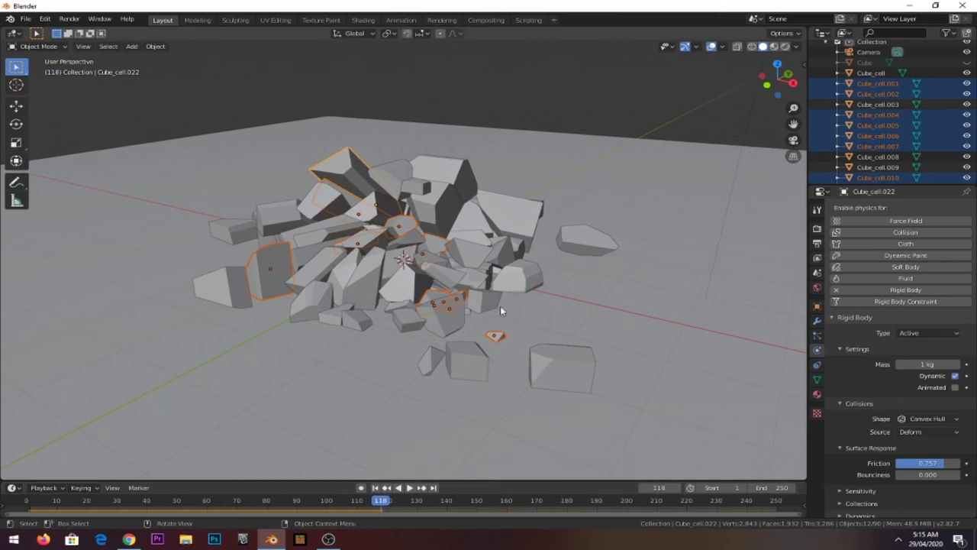
left_click(870, 73)
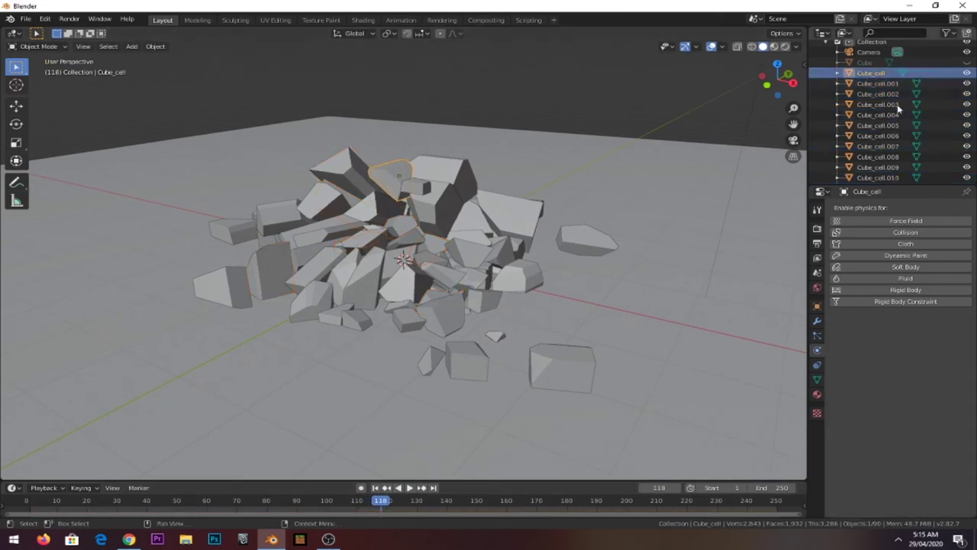
scroll(901, 107, "down", 4)
scroll(904, 110, "down", 10)
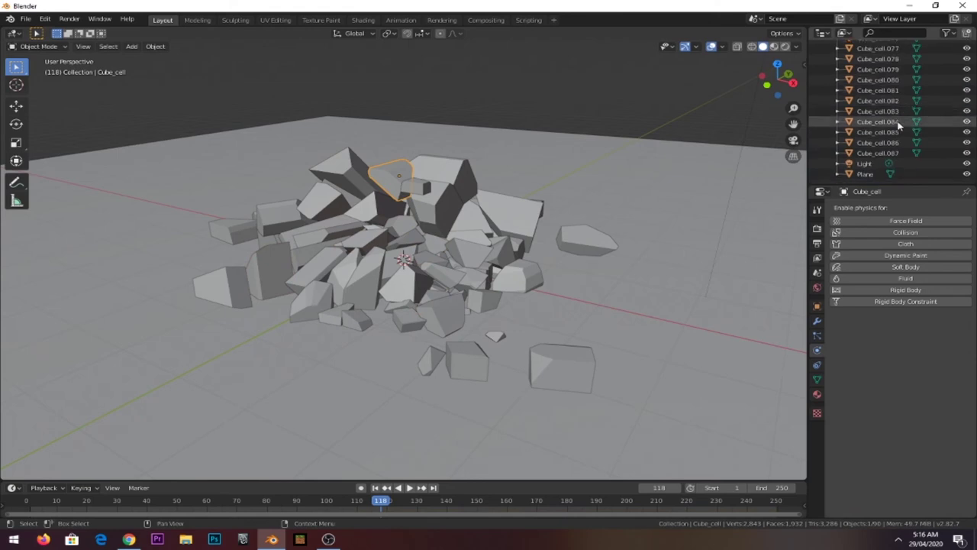
left_click(897, 152, "shift")
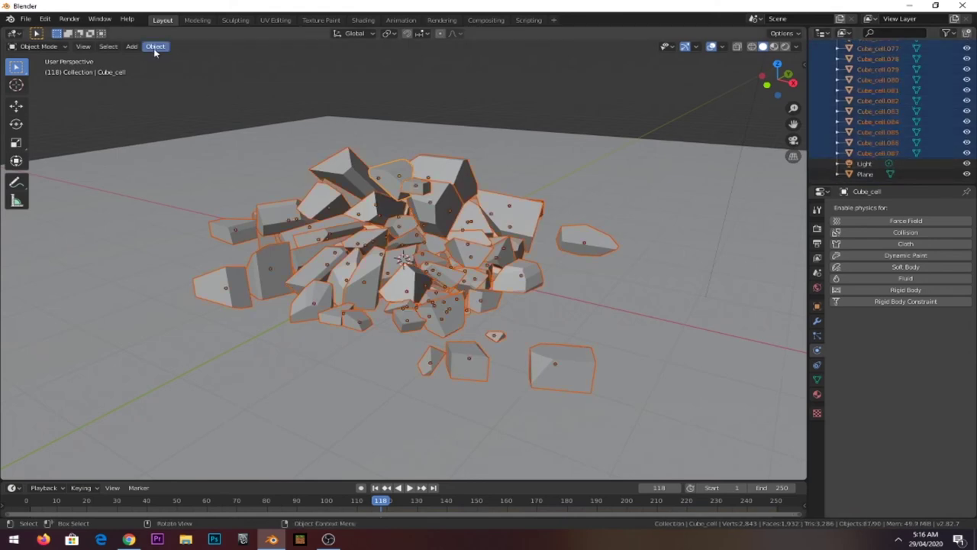
left_click(155, 48)
left_click(523, 88)
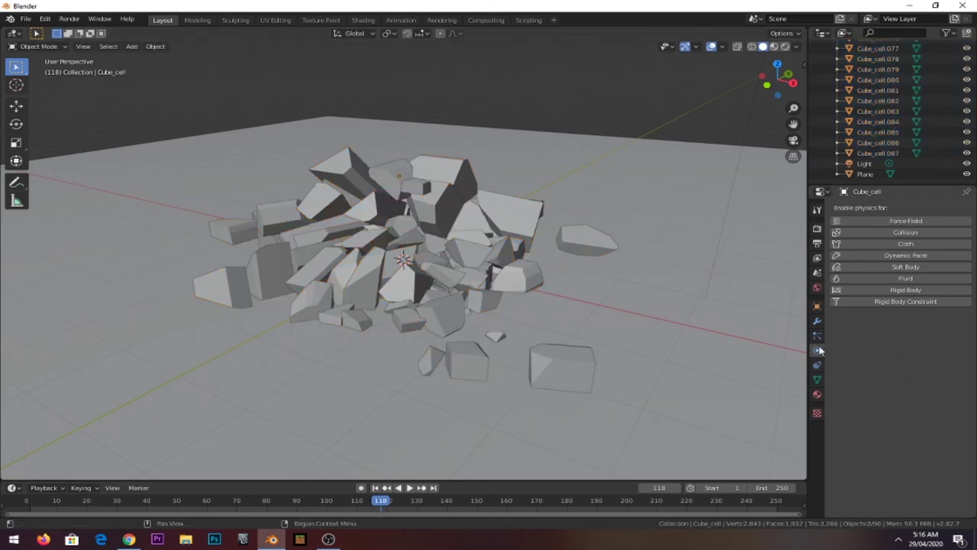
left_click(571, 239)
scroll(889, 434, "down", 1)
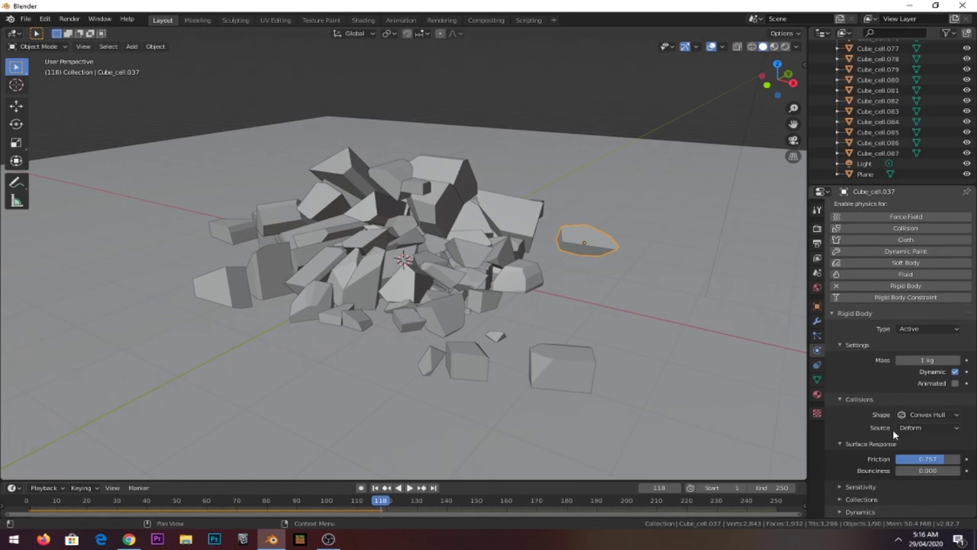
middle_click_drag(612, 333, 638, 341)
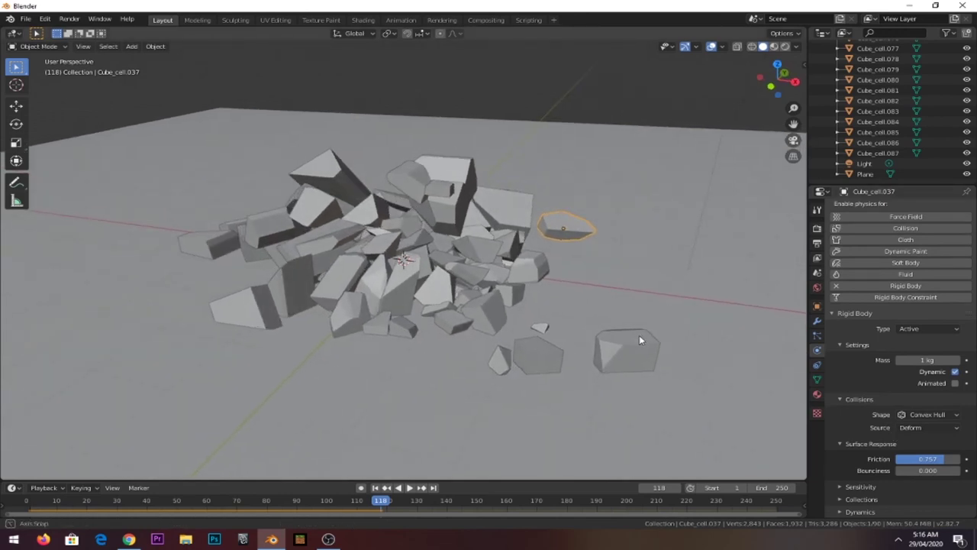
left_click(638, 341)
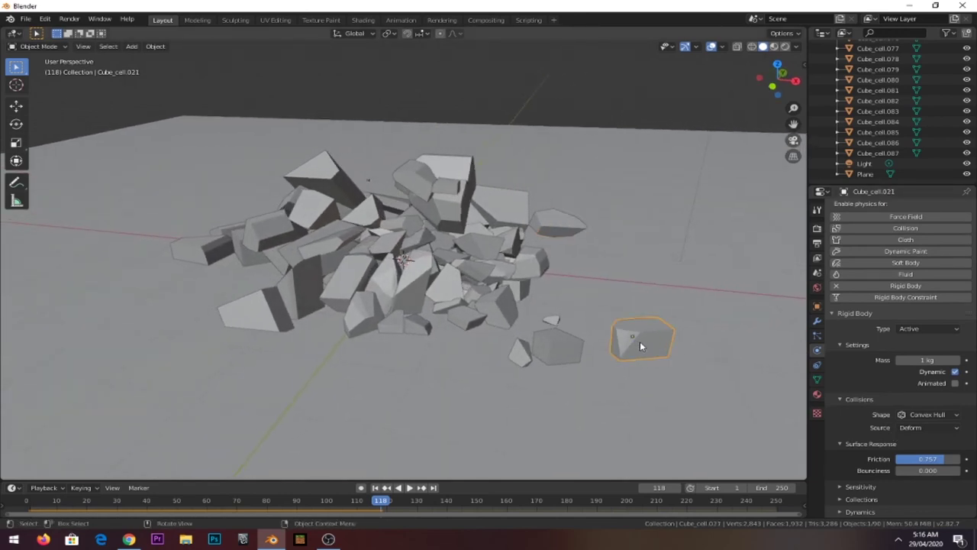
left_click(559, 339)
left_click(452, 285)
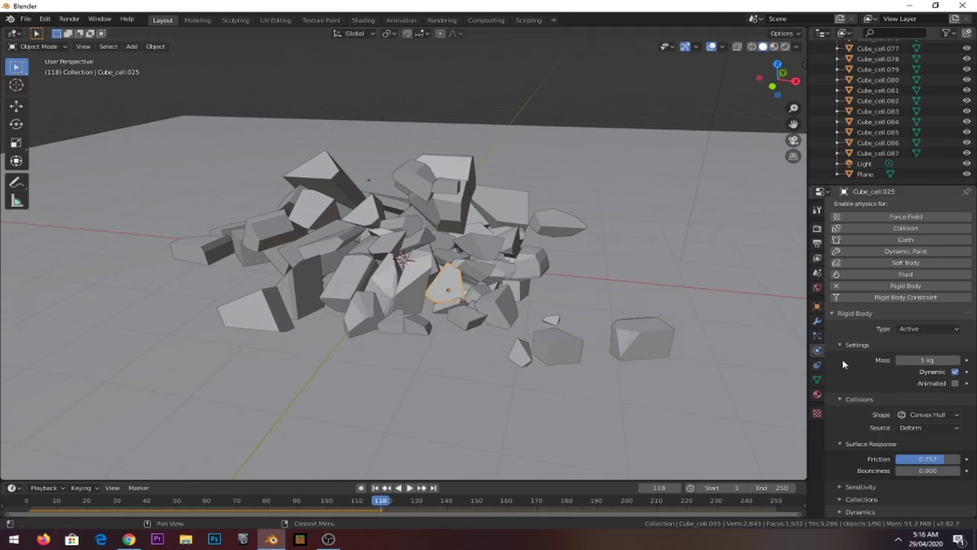
scroll(862, 130, "up", 5)
scroll(862, 126, "up", 5)
scroll(863, 124, "up", 5)
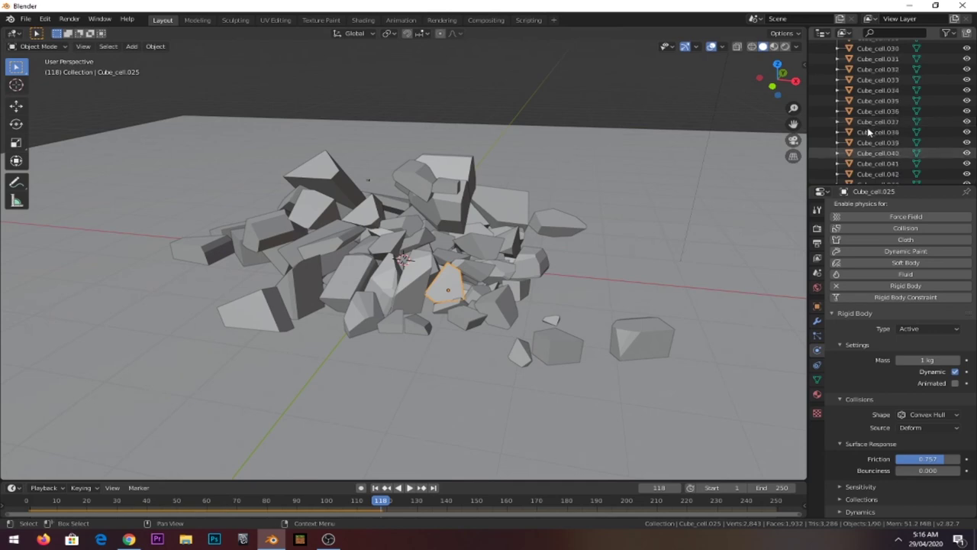
scroll(862, 124, "up", 5)
scroll(862, 122, "up", 5)
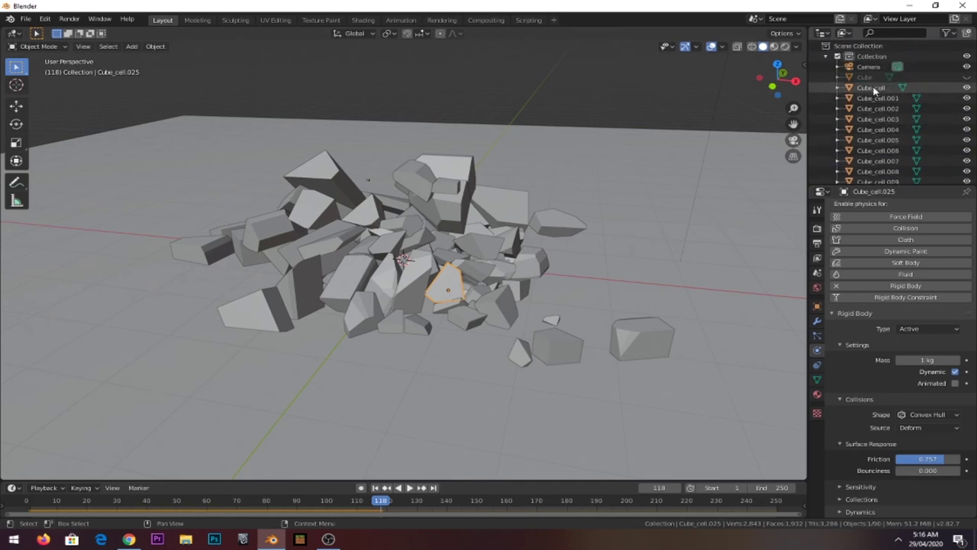
Step: Select fragments Cube_cell through Cube_cell.087 in the Outliner with Cube_cell active
left_click(865, 77)
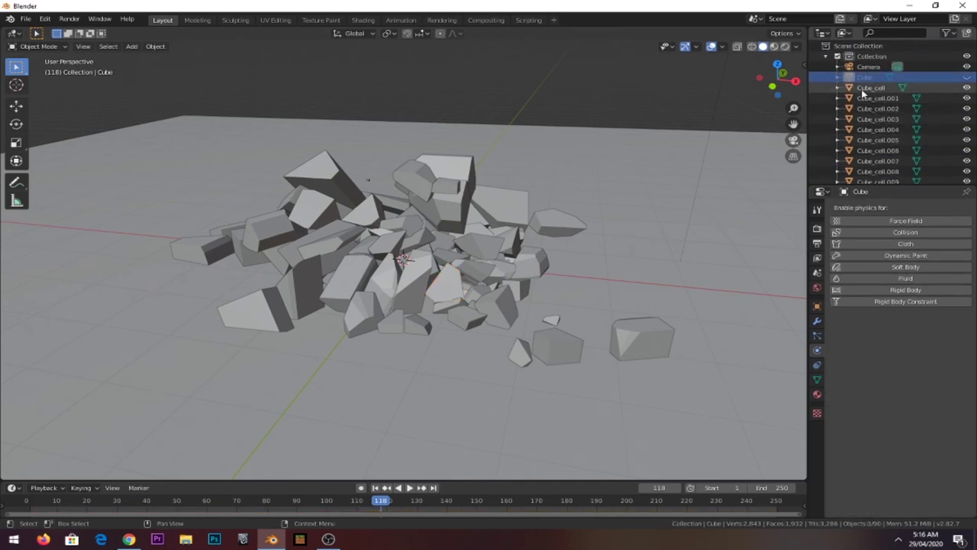
left_click(866, 89)
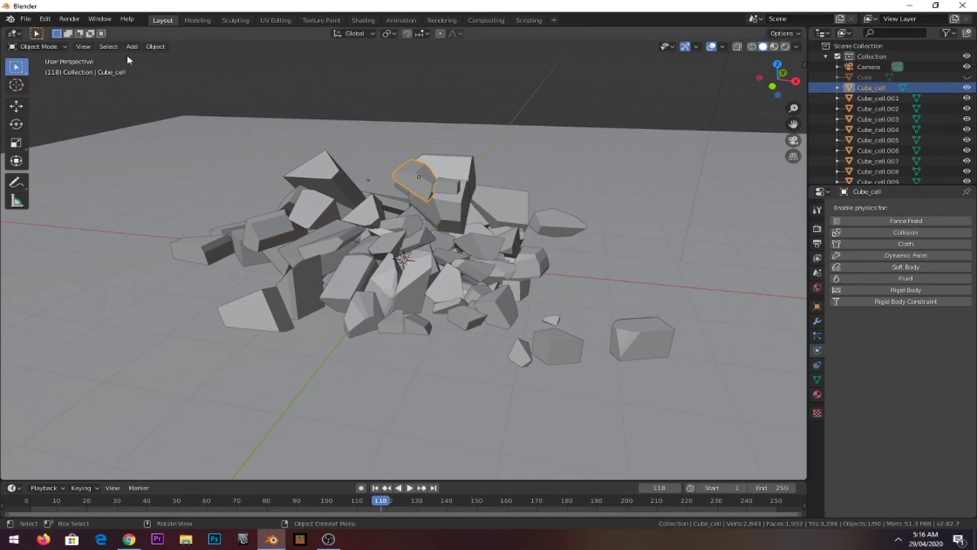
left_click(155, 46)
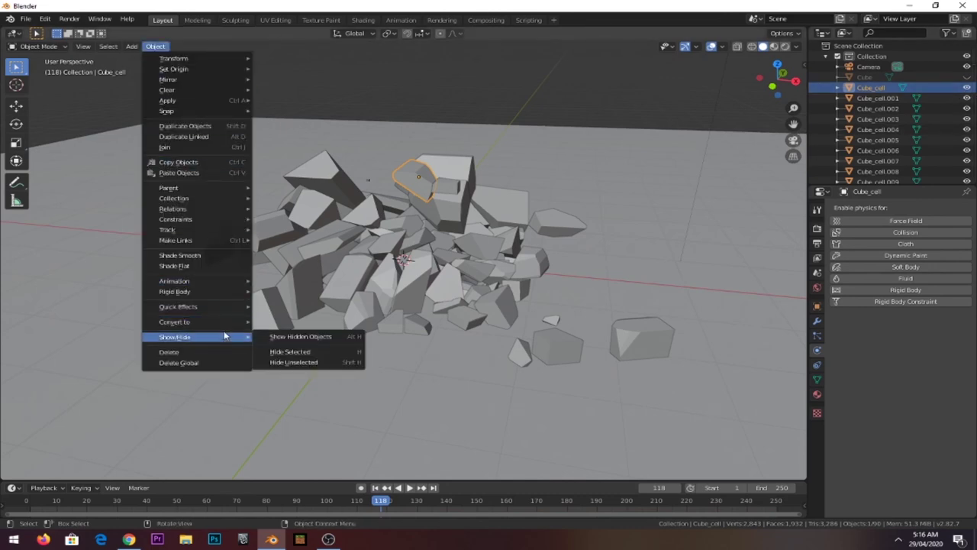
mouse_move(174, 291)
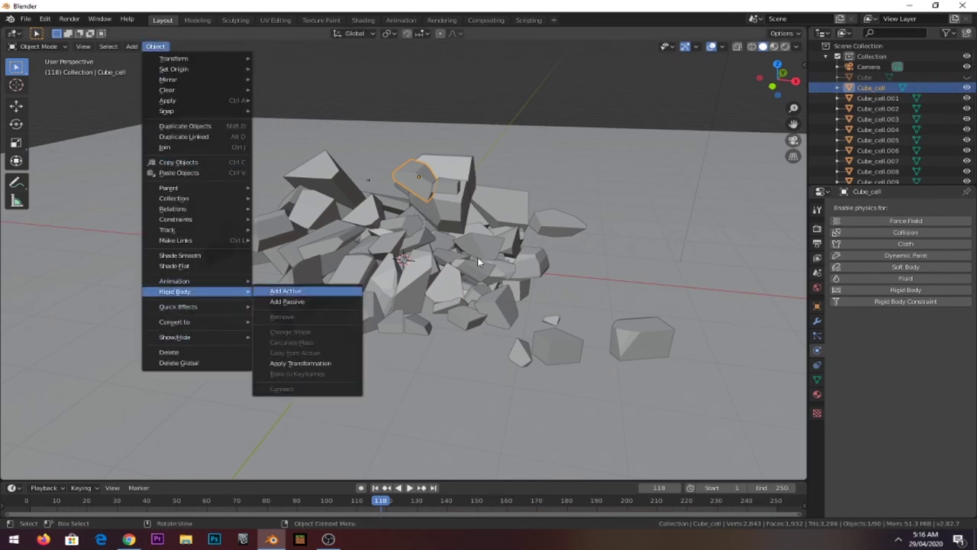
scroll(940, 108, "down", 5)
scroll(940, 109, "down", 5)
scroll(940, 108, "down", 5)
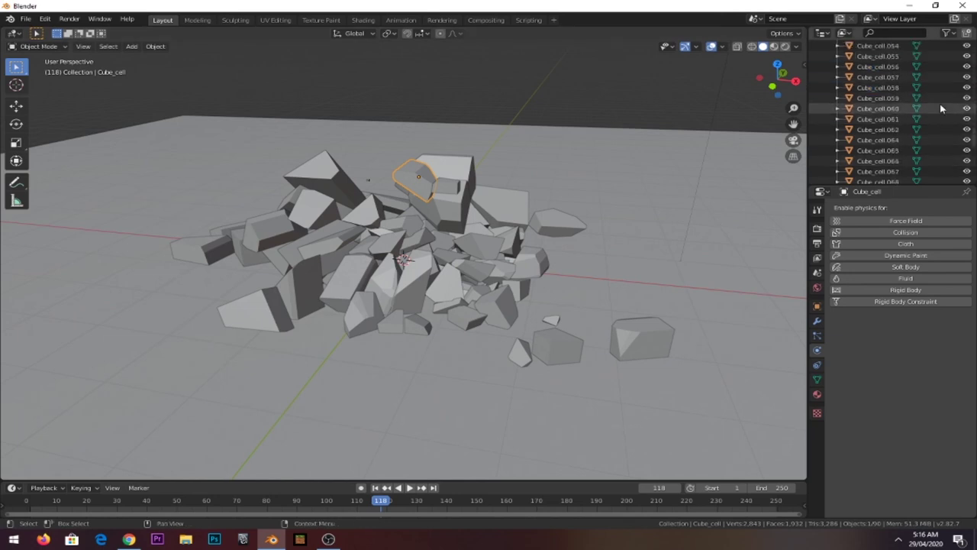
scroll(940, 109, "down", 8)
left_click(905, 156, "shift")
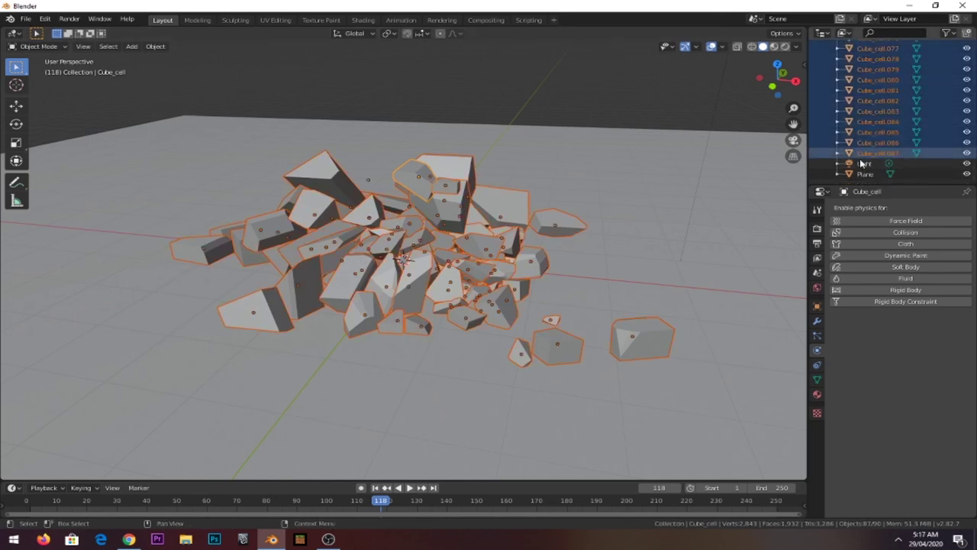
Step: Open the object context menu and Object menu over the pieces, then bring OBS forward
right_click(410, 182)
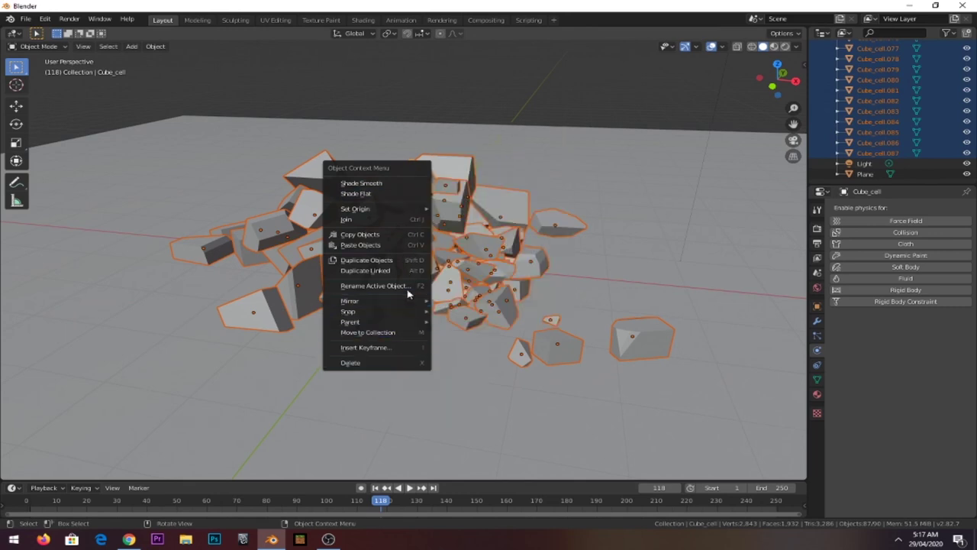
left_click(156, 47)
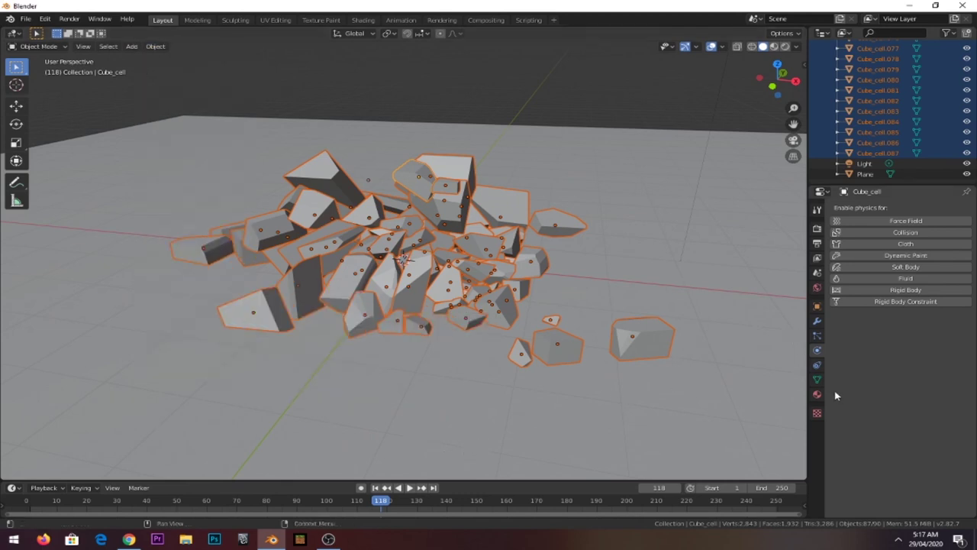
left_click(329, 538)
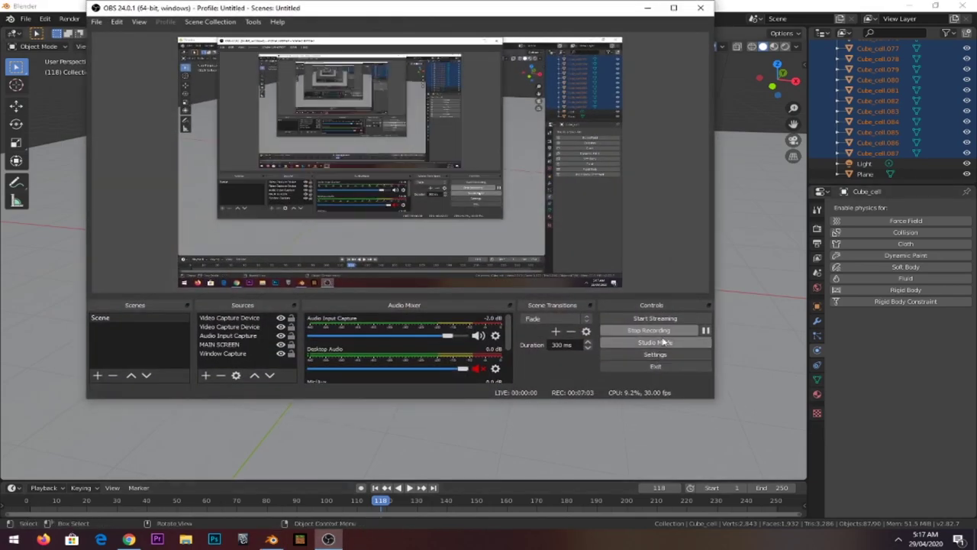